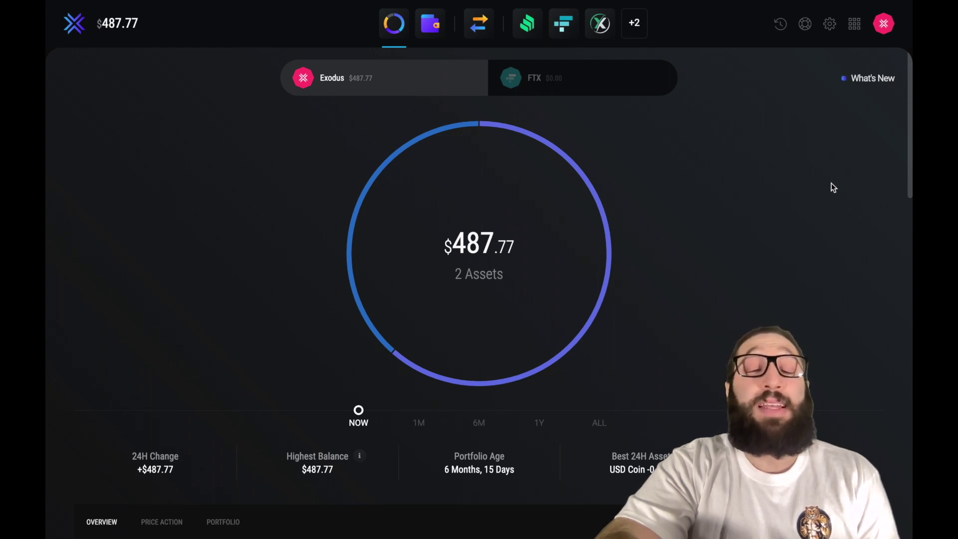
Scroll through the portfolio asset table holding 0.10 ETH and about 188.04 USDC.
scroll(856, 223, "down", 1)
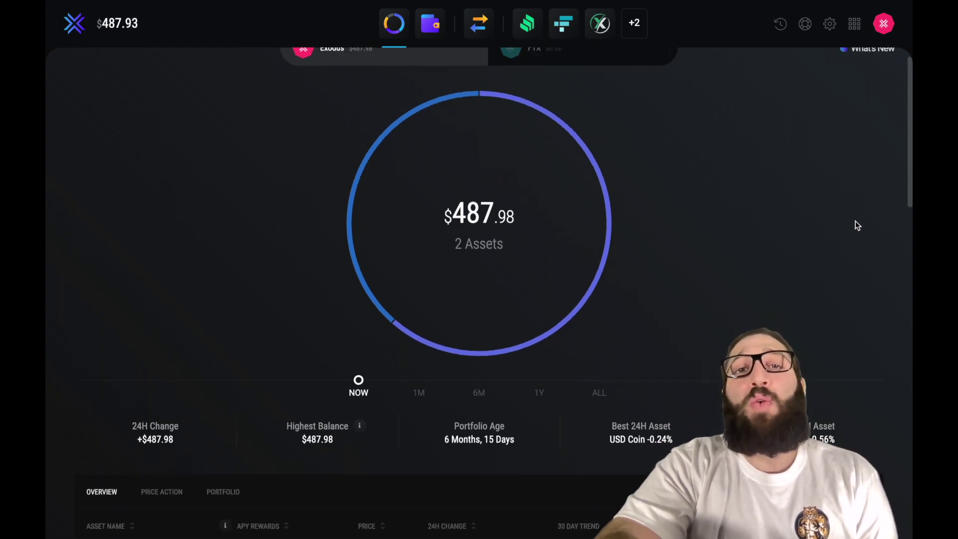
scroll(856, 224, "up", 1)
scroll(855, 221, "down", 5)
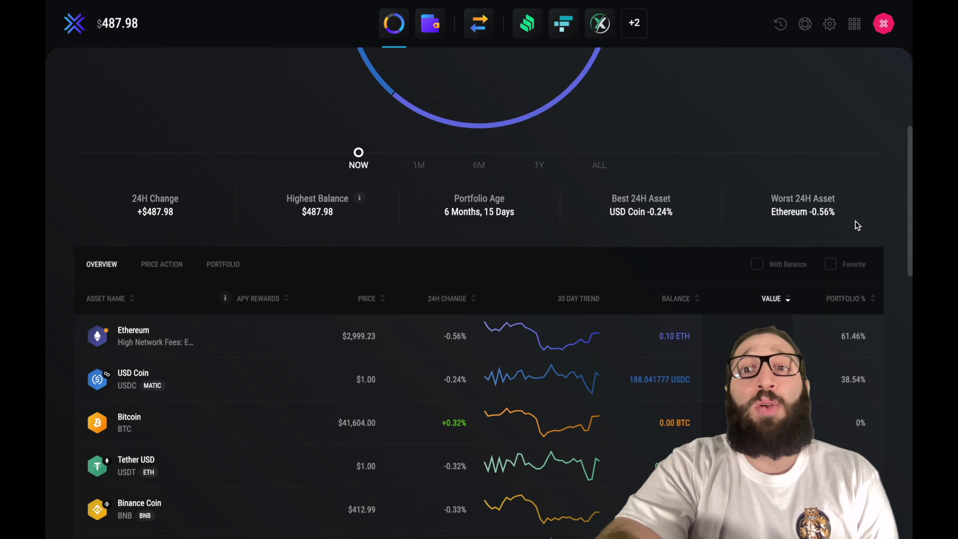
scroll(855, 222, "down", 3)
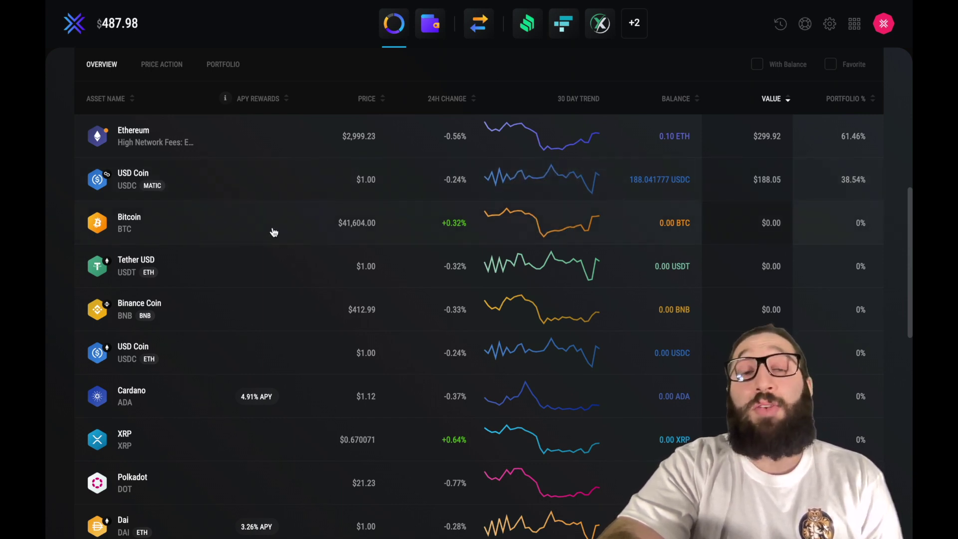
scroll(274, 232, "down", 7)
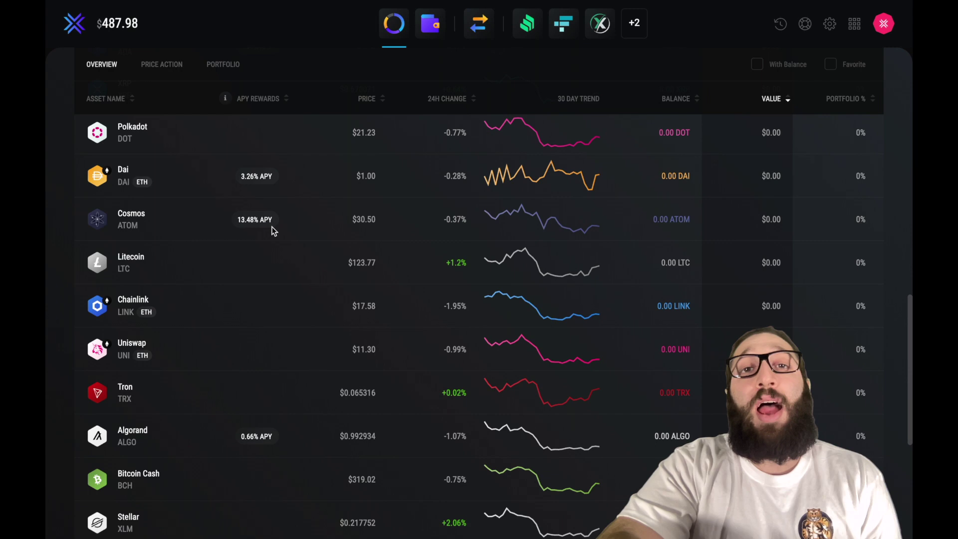
scroll(273, 232, "down", 6)
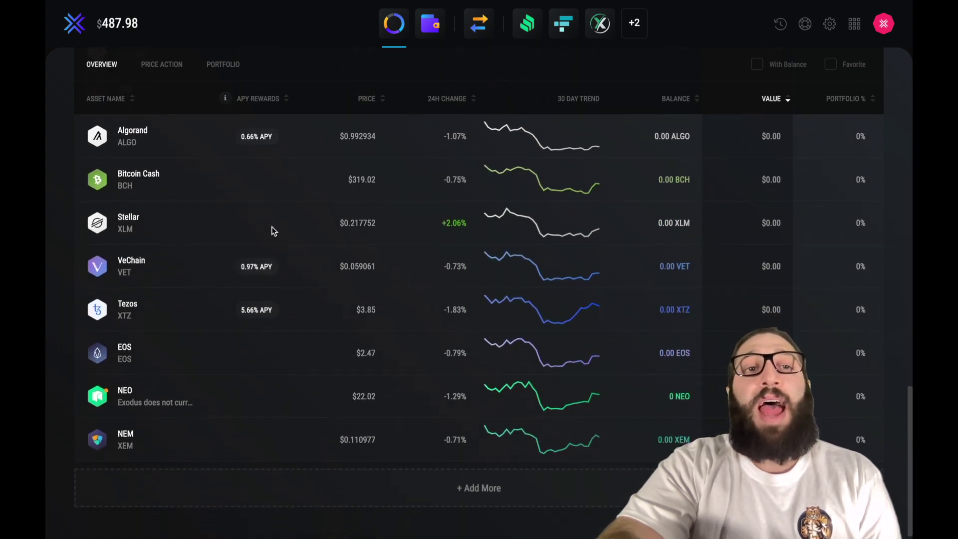
scroll(274, 231, "up", 10)
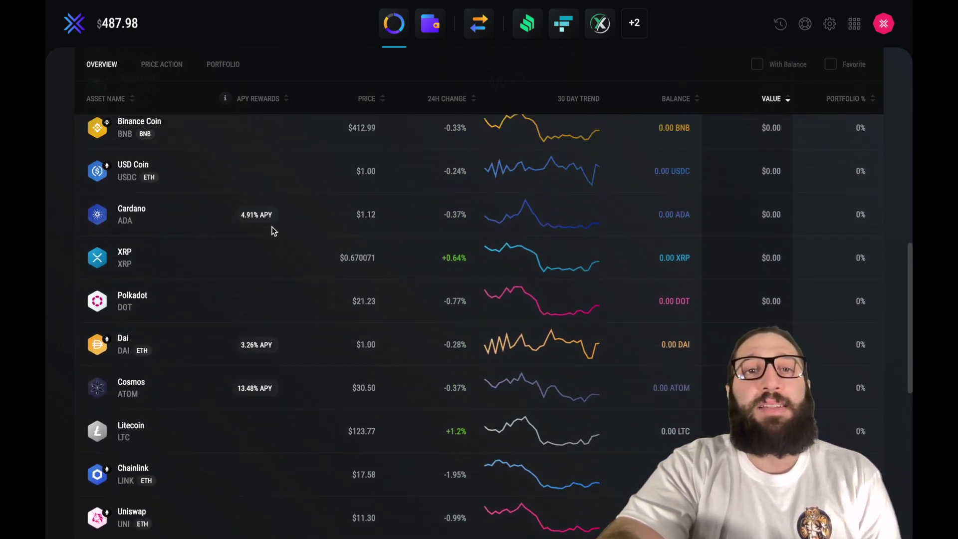
scroll(273, 231, "up", 12)
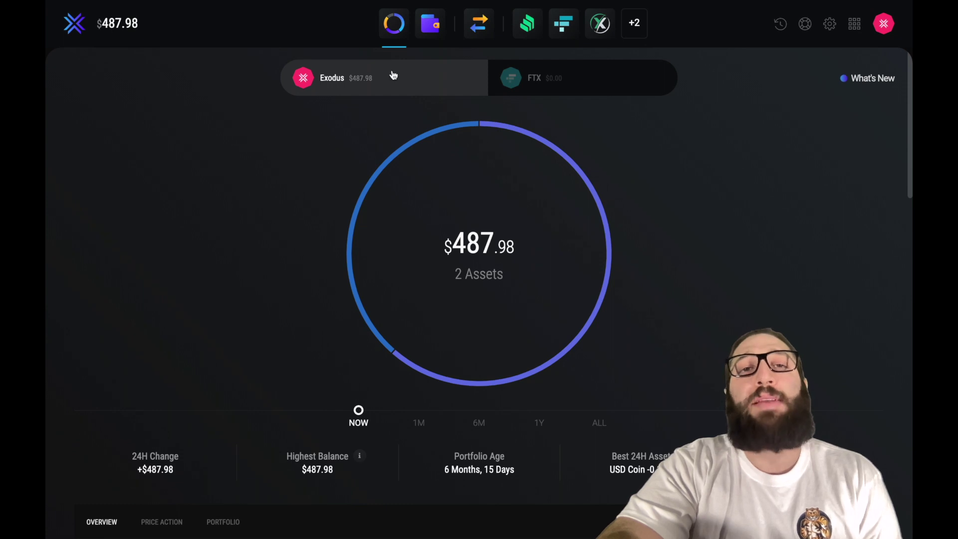
Open the asset settings from the wallet view and toggle 0x and 1inch on, then off again.
left_click(430, 23)
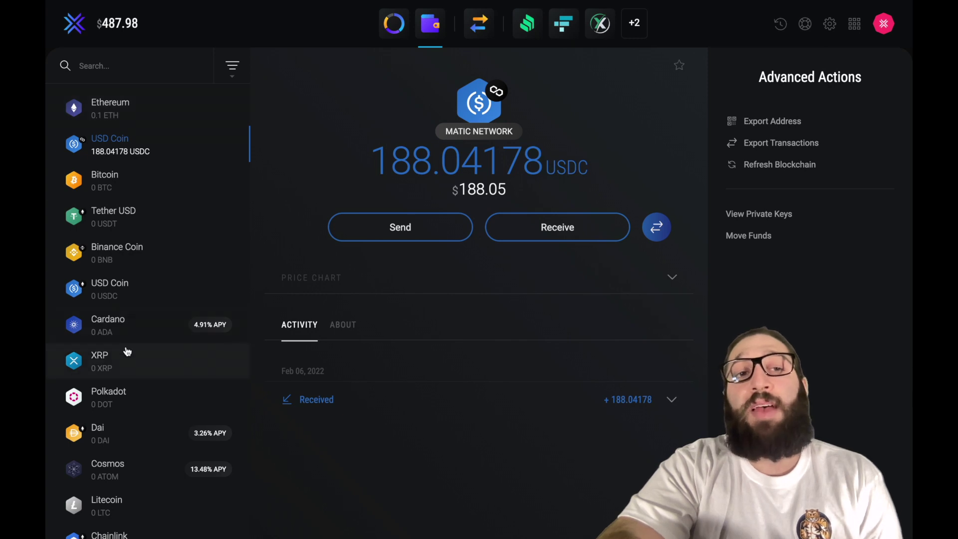
scroll(128, 352, "down", 10)
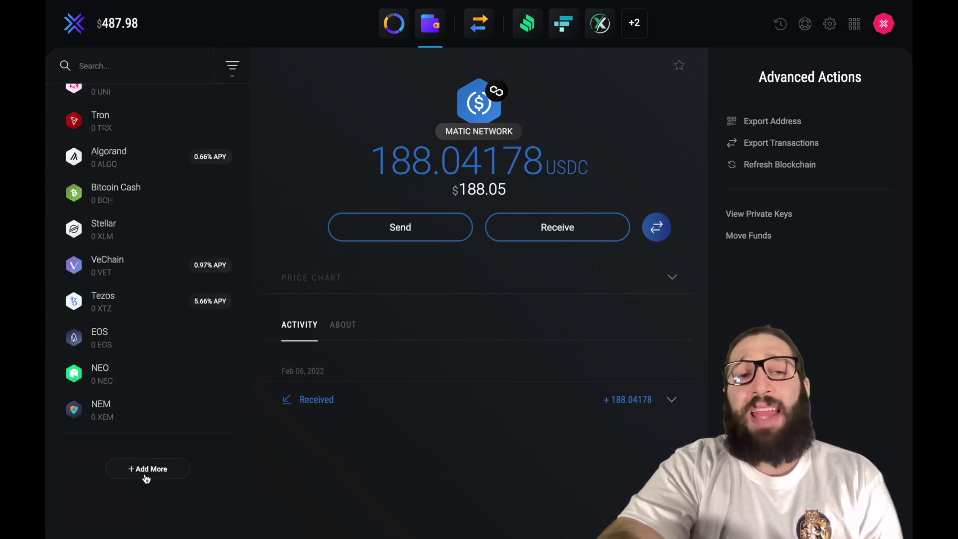
left_click(146, 469)
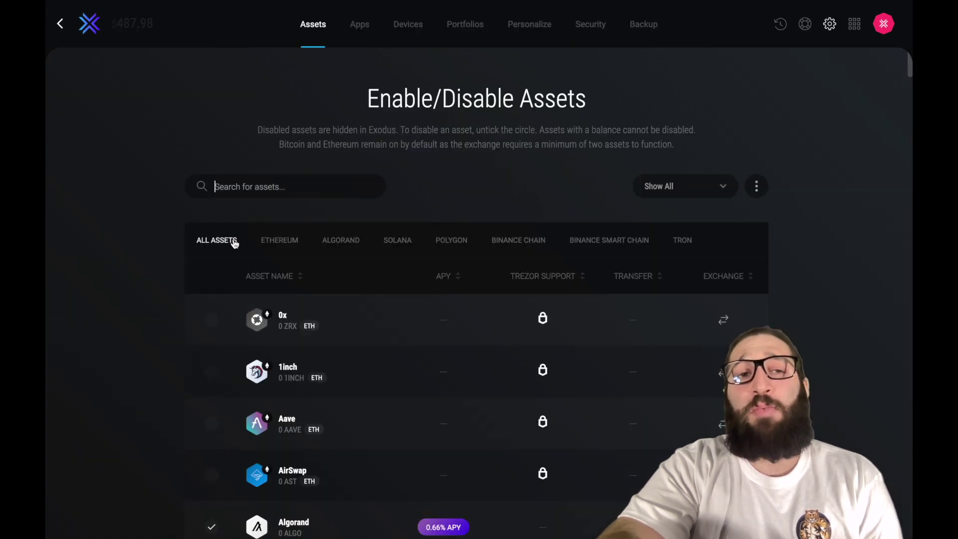
left_click(210, 323)
left_click(210, 369)
left_click(209, 324)
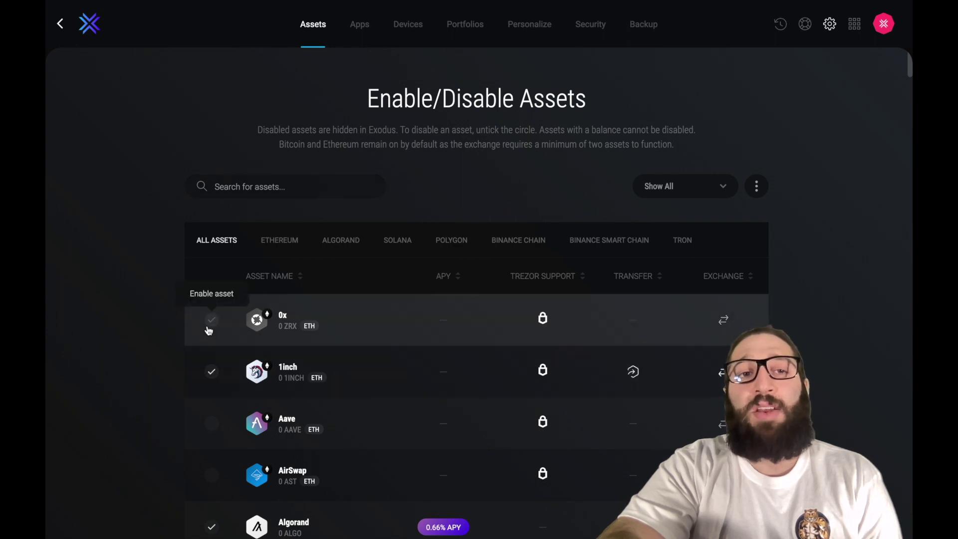
left_click(208, 374)
Enable Crypto.com Coin and Decentraland in the asset list.
scroll(208, 375, "down", 5)
scroll(209, 376, "down", 12)
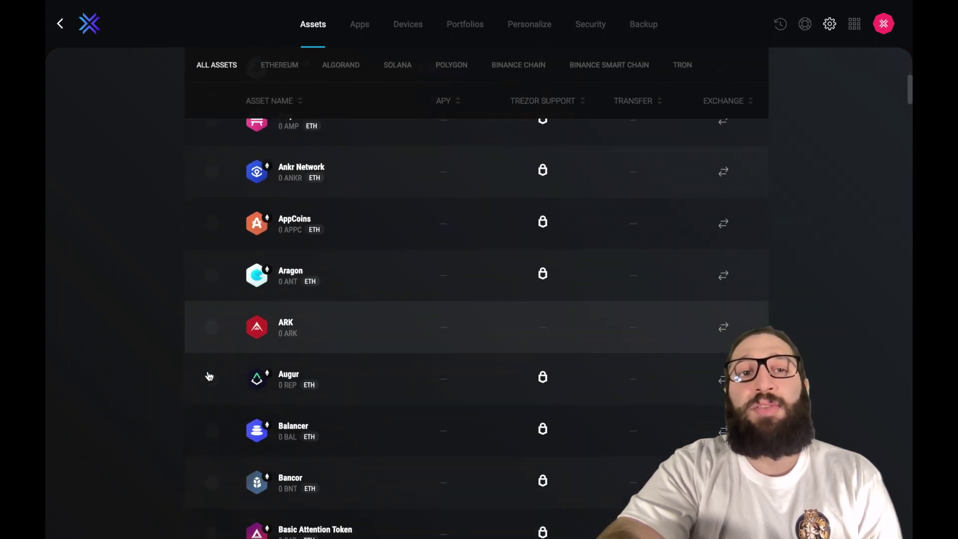
scroll(209, 376, "down", 6)
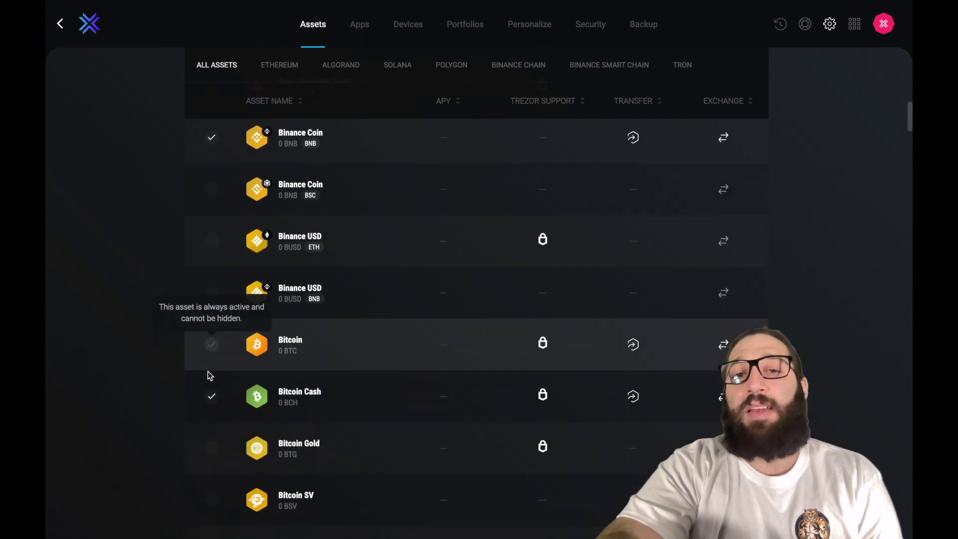
scroll(210, 376, "down", 5)
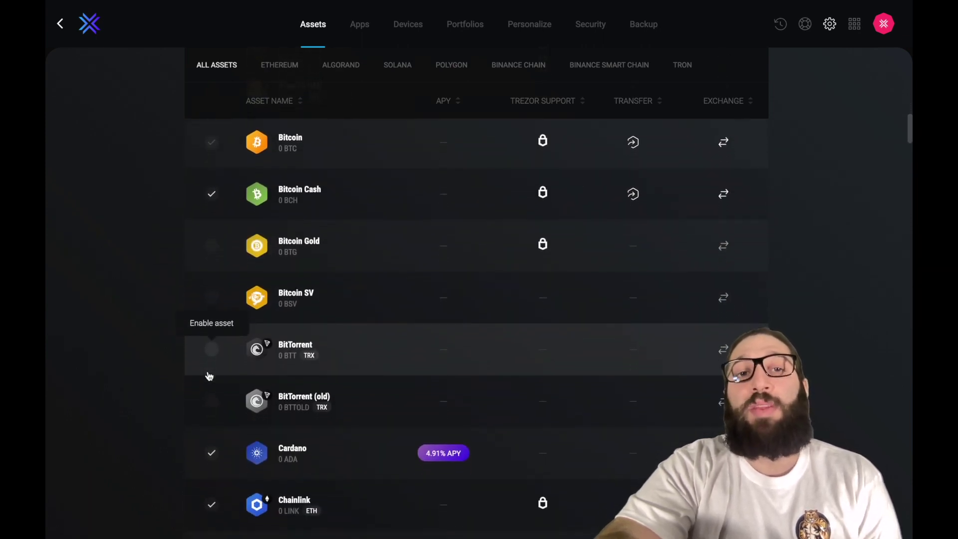
scroll(210, 376, "down", 6)
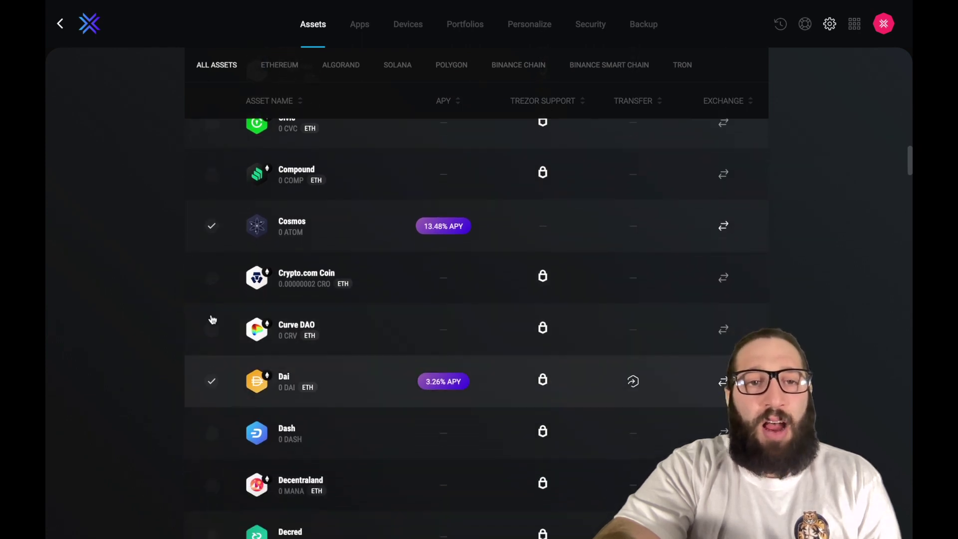
left_click(209, 277)
scroll(248, 329, "down", 4)
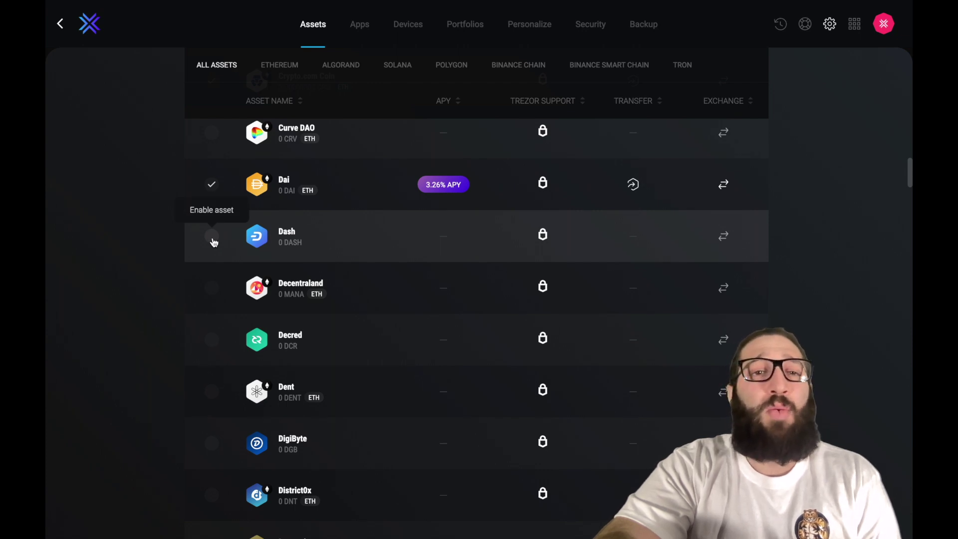
scroll(213, 242, "down", 1)
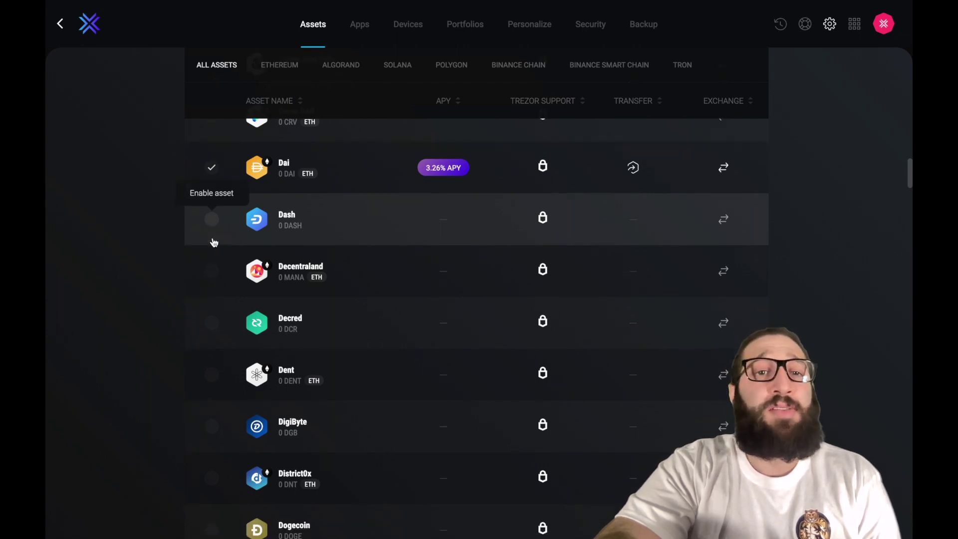
left_click(212, 232)
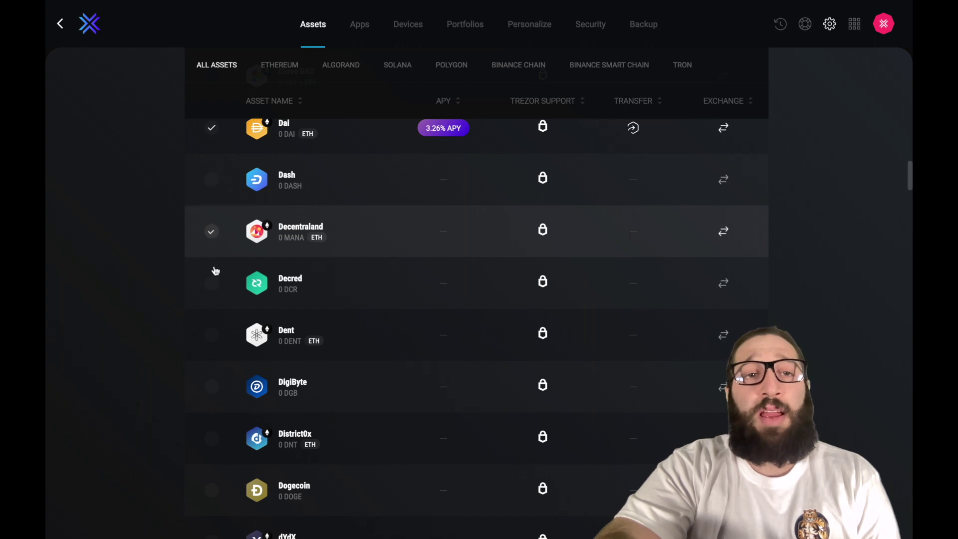
scroll(216, 297, "down", 4)
scroll(218, 298, "down", 9)
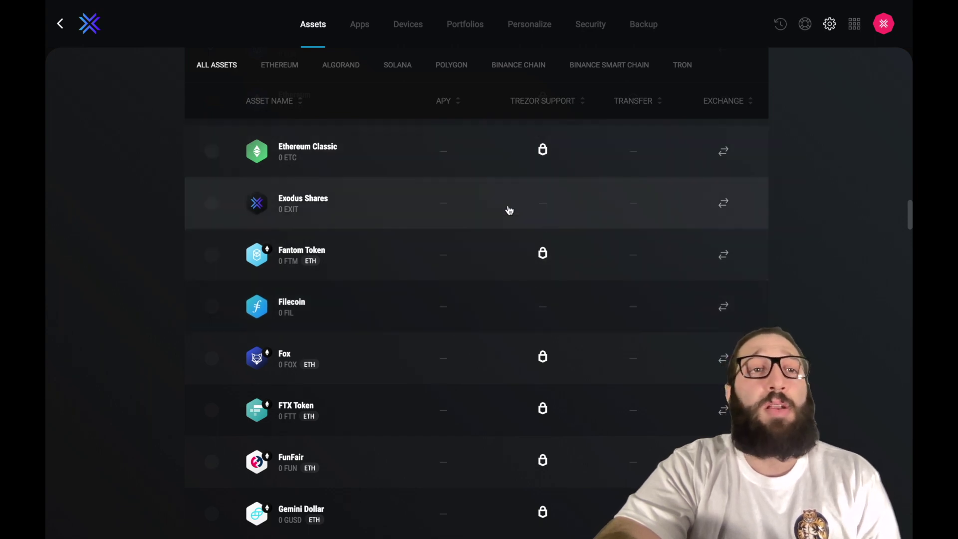
Check the empty FTX portfolio, then switch back to the Exodus portfolio showing $487.89.
left_click(61, 25)
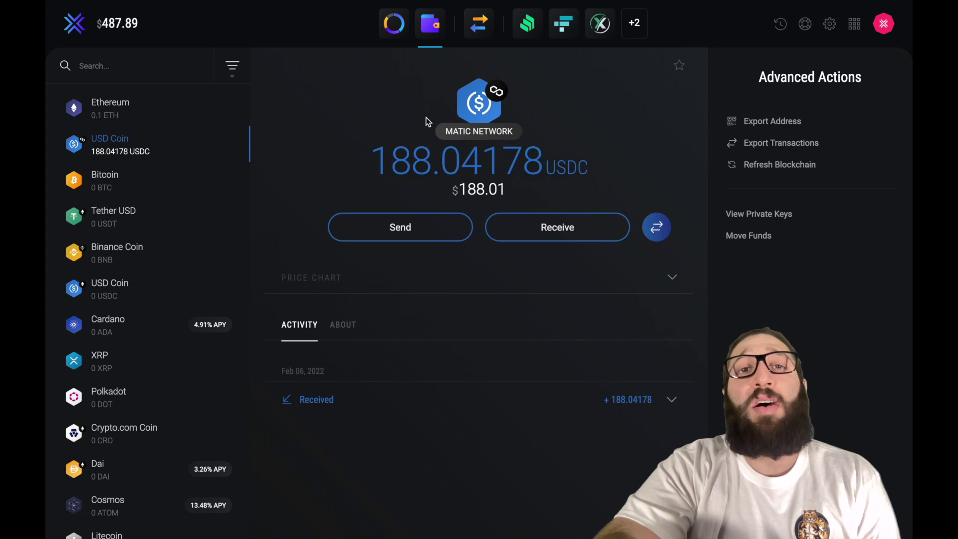
left_click(74, 30)
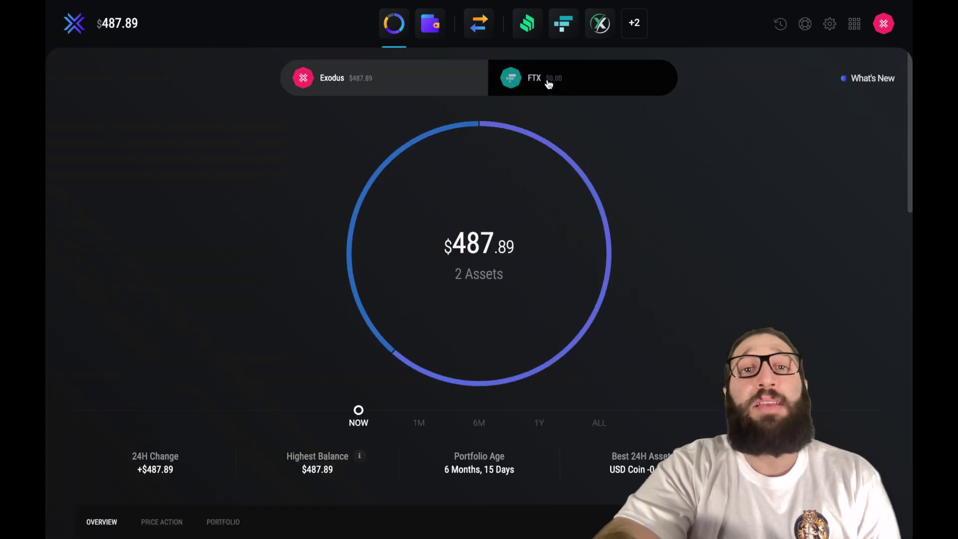
left_click(563, 87)
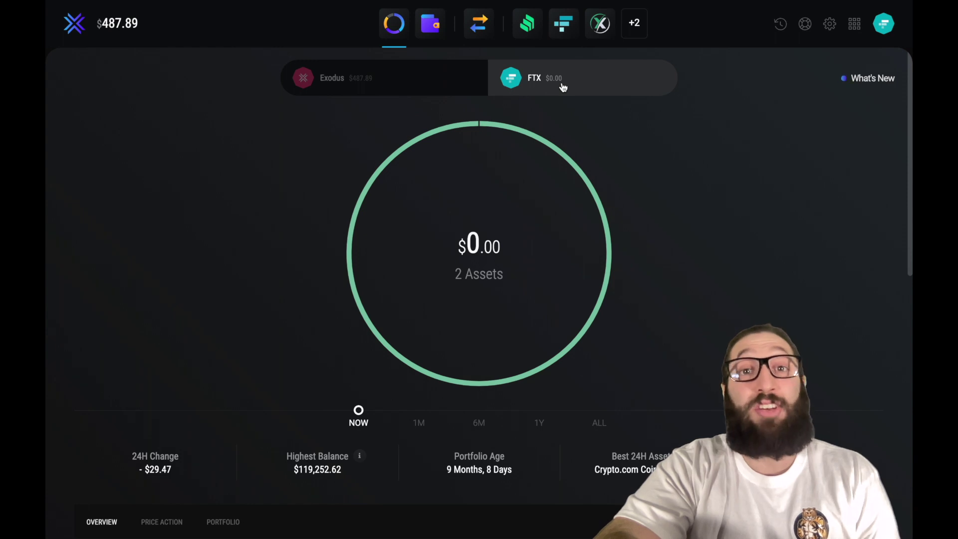
left_click(414, 85)
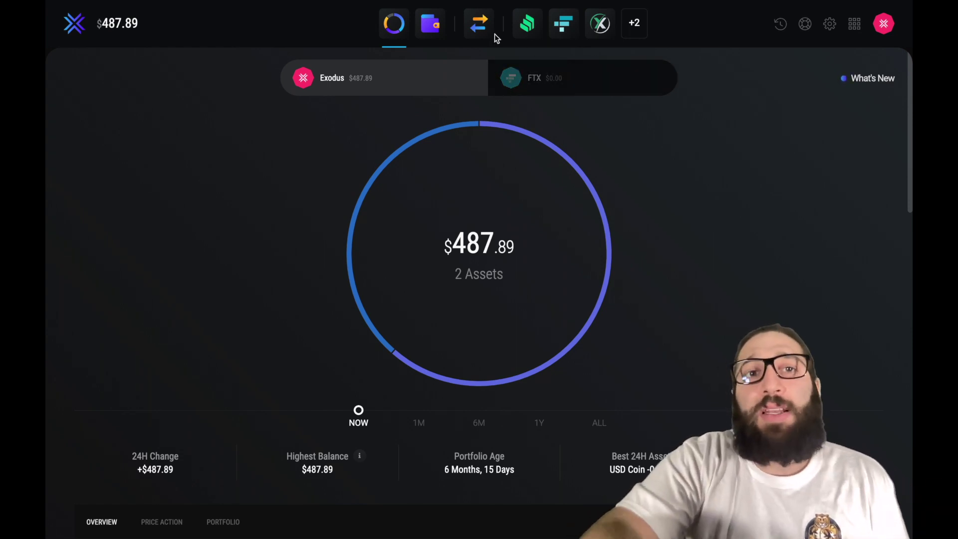
Open the Bitcoin wallet and view its receiving address and QR code.
left_click(432, 27)
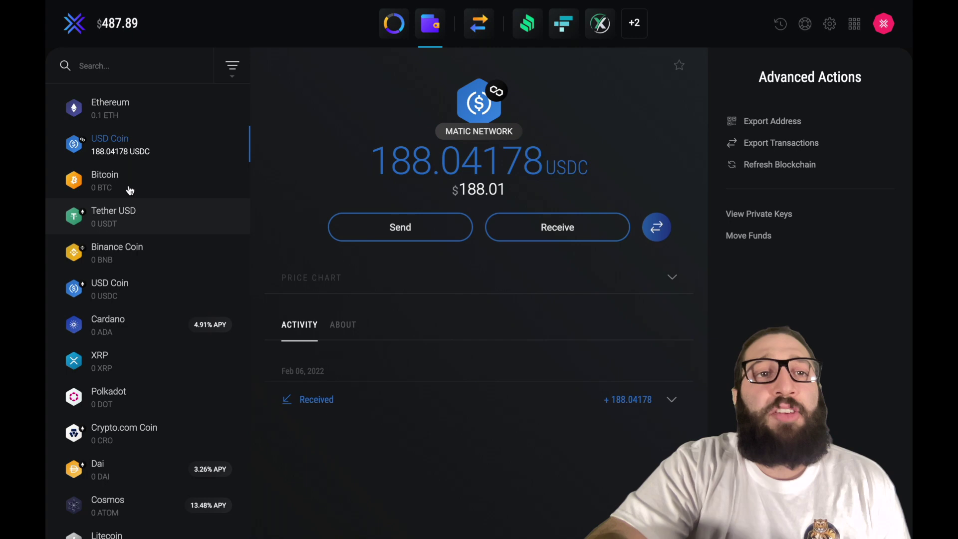
left_click(128, 188)
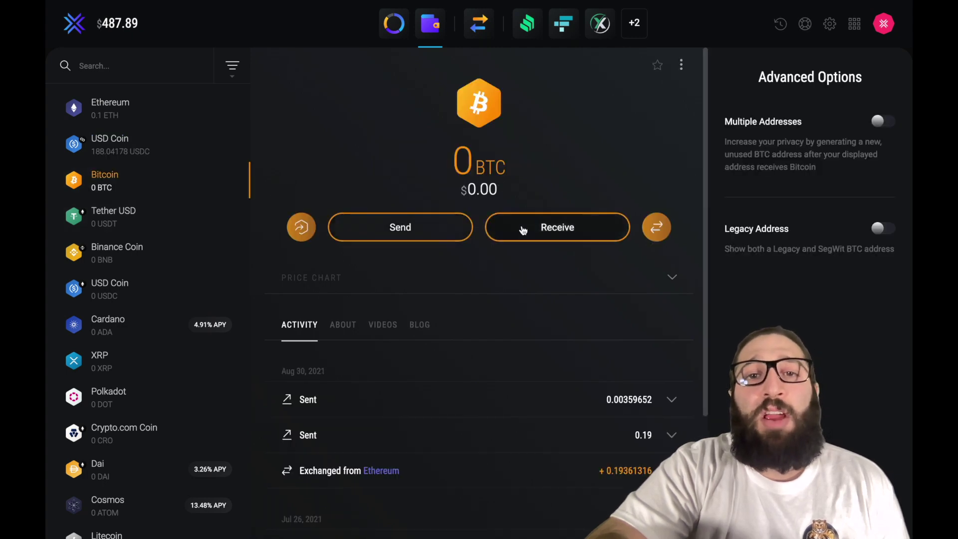
left_click(541, 227)
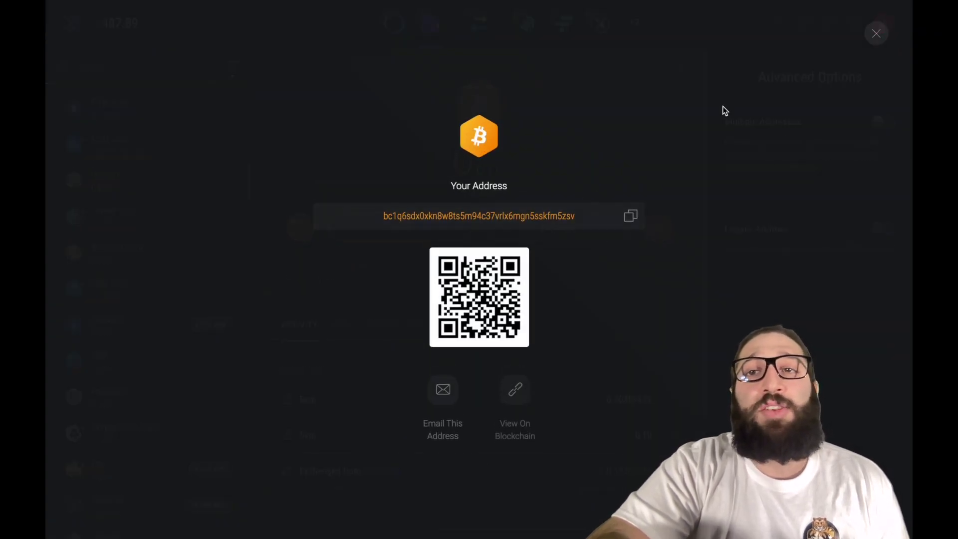
left_click(875, 32)
Look at the Bitcoin send form, then review the activity and advanced address options.
left_click(390, 231)
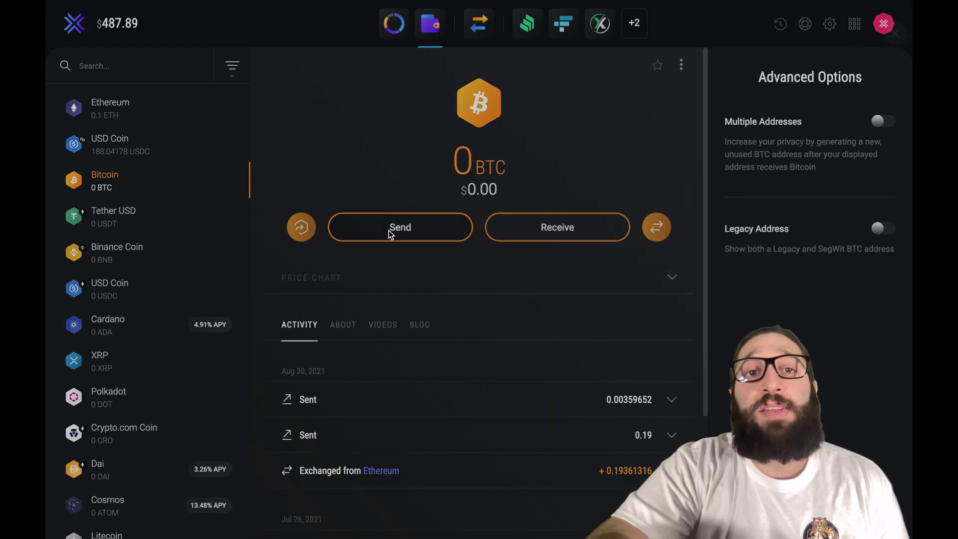
left_click(875, 33)
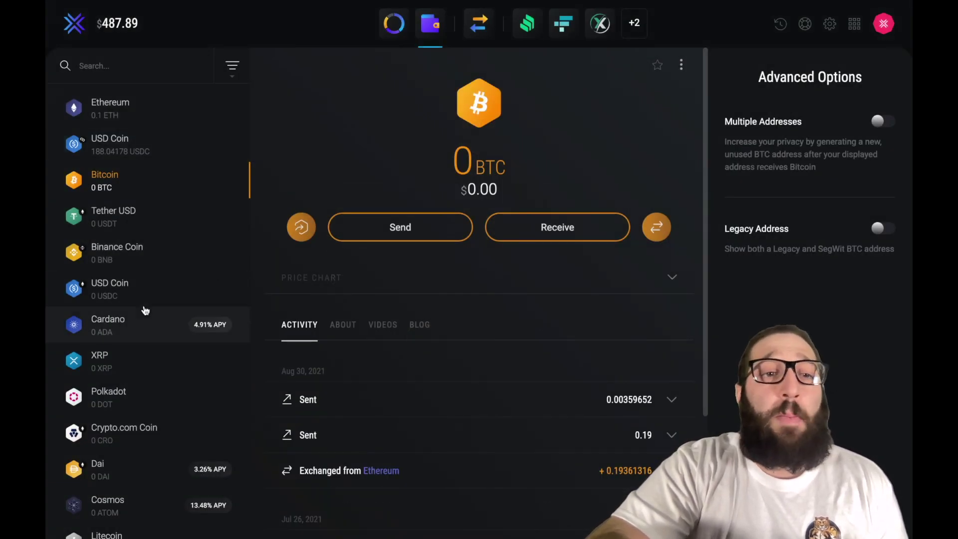
scroll(145, 310, "down", 3)
scroll(145, 311, "down", 1)
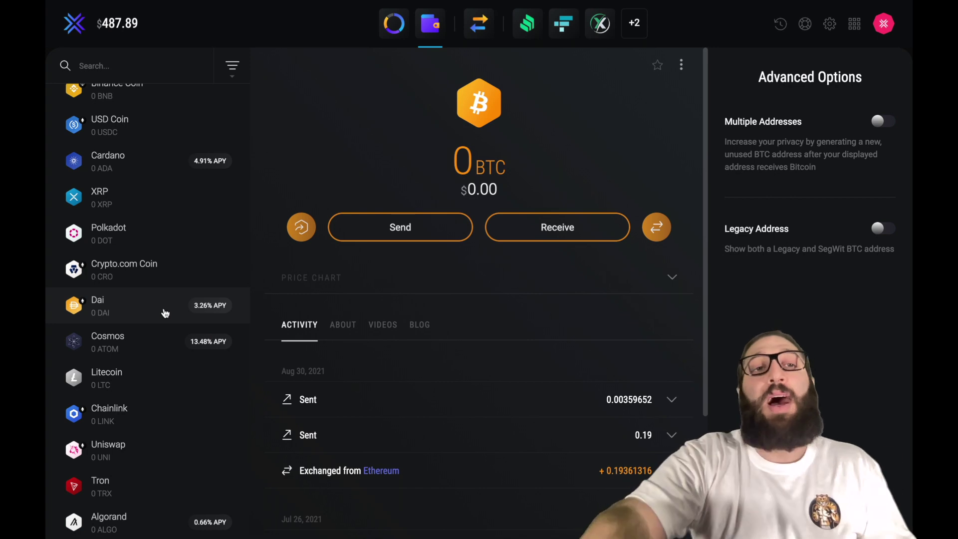
scroll(169, 329, "up", 3)
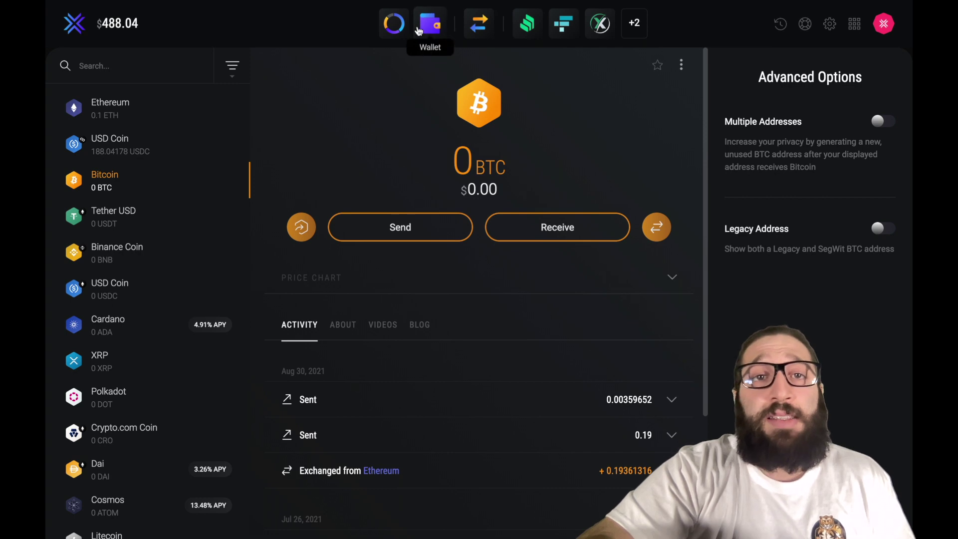
Open the exchange screen set to swap BTC for ETH at 1 BTC = 13.321708 ETH.
left_click(471, 23)
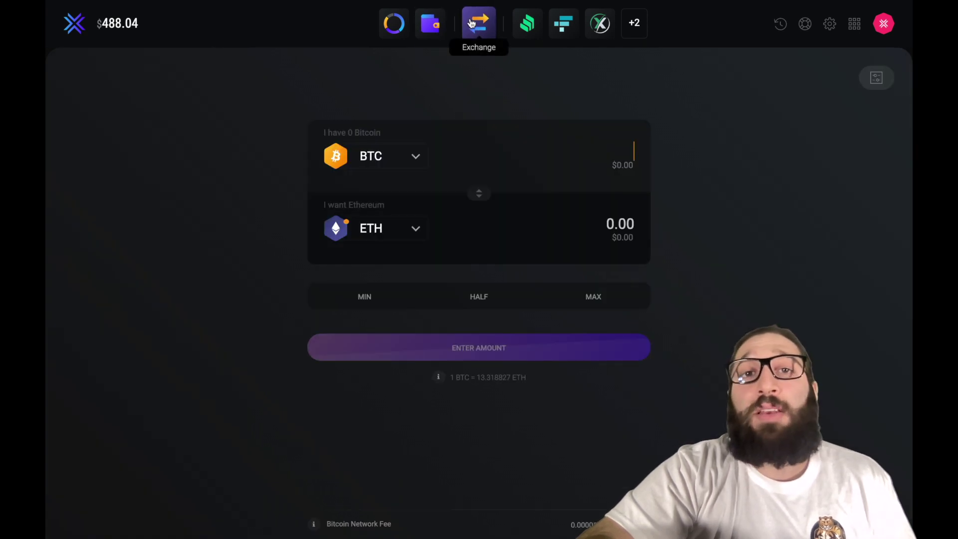
Browse the Exodus Apps overlay and open Rewards, listing Cosmos at 13.48% APY.
left_click(634, 30)
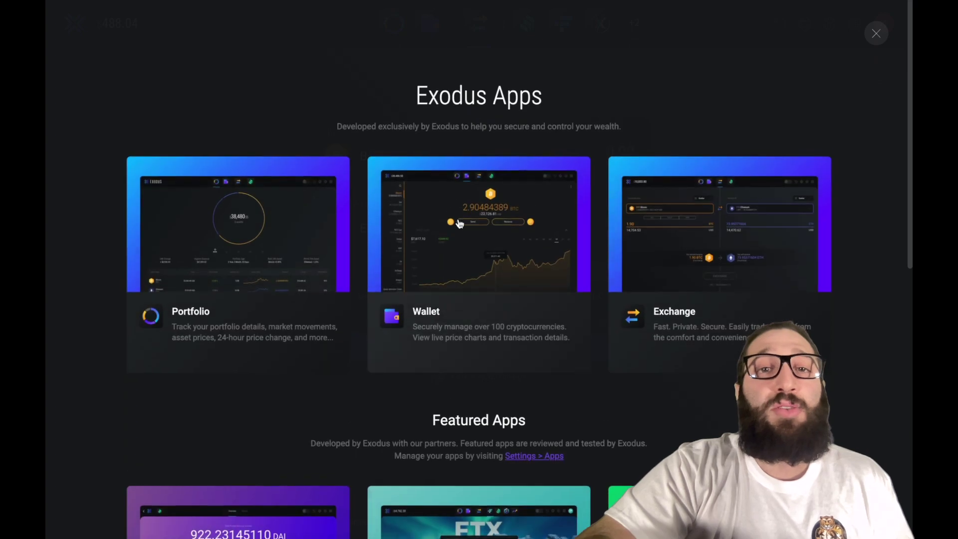
scroll(460, 224, "down", 1)
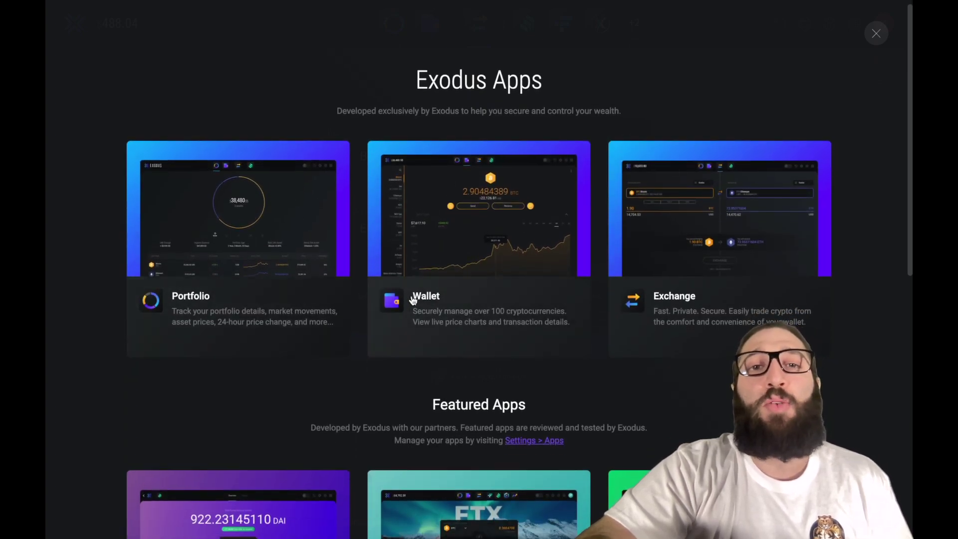
scroll(654, 331, "down", 5)
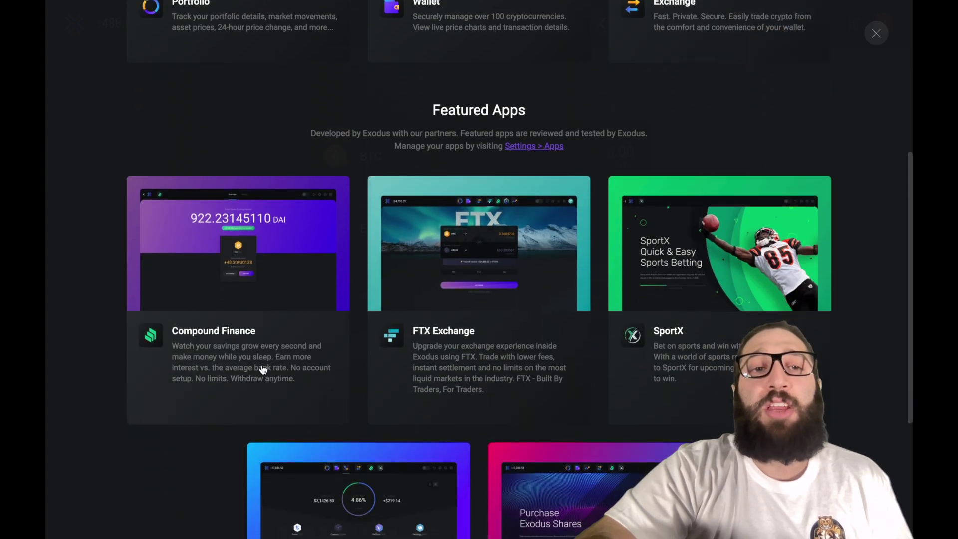
scroll(449, 350, "down", 2)
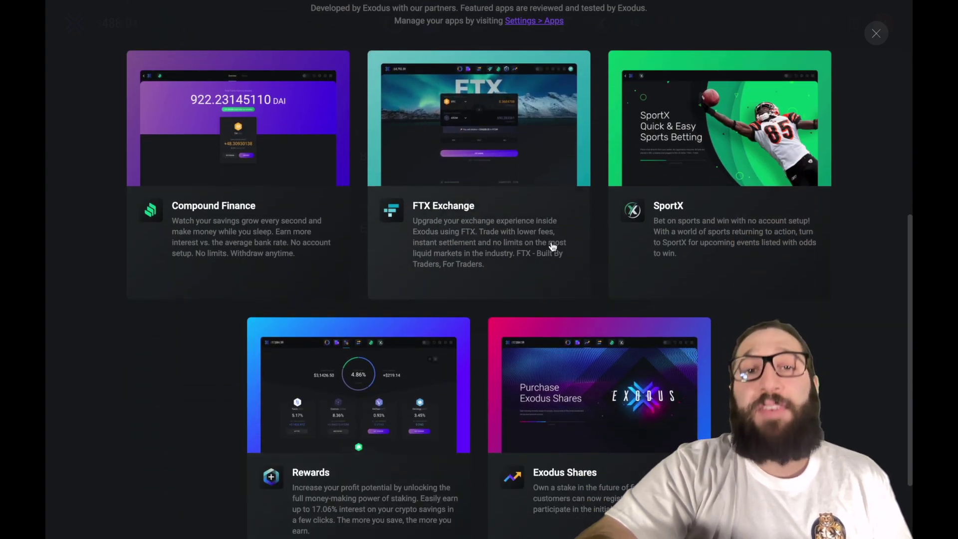
scroll(648, 245, "down", 2)
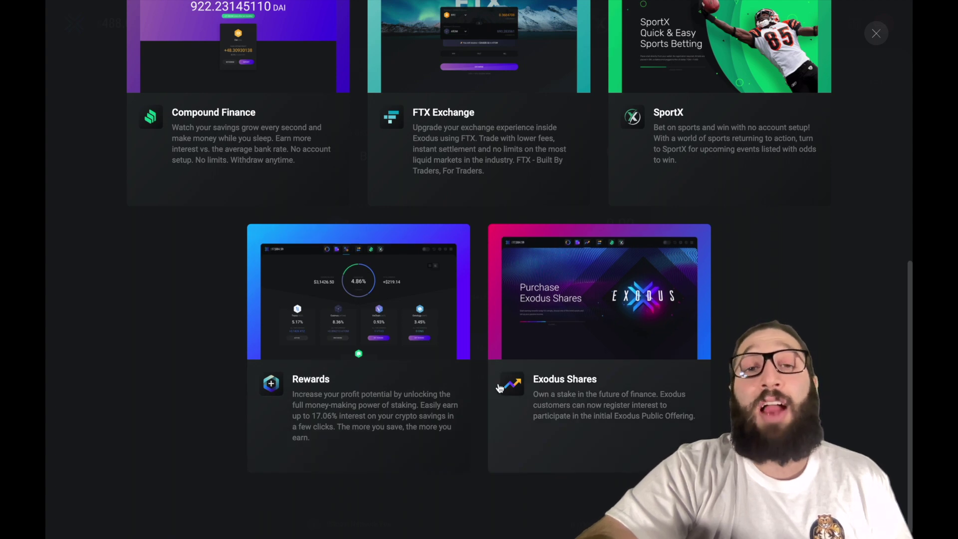
left_click(374, 397)
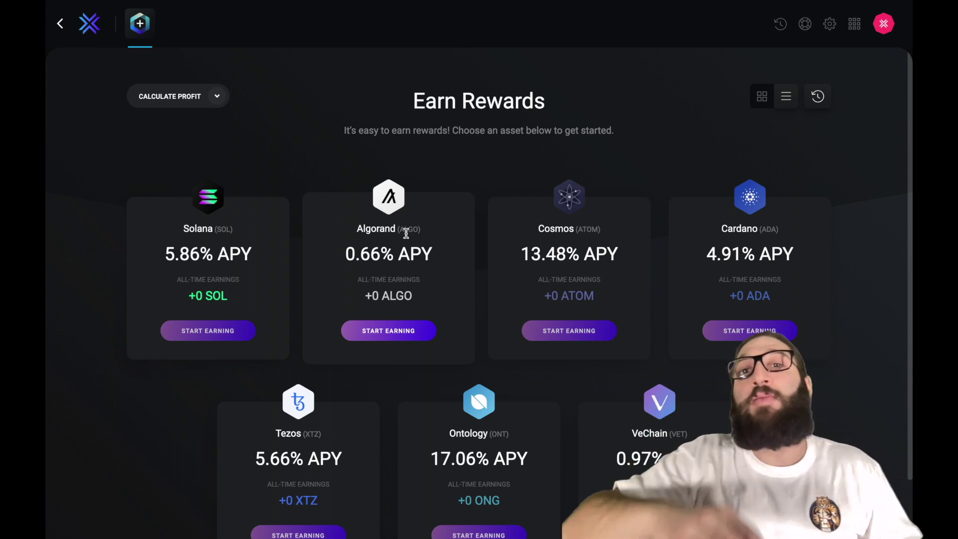
Open the Earn Cosmos ATOM page with 13.48% APY and 21-day unstaking.
scroll(469, 233, "down", 1)
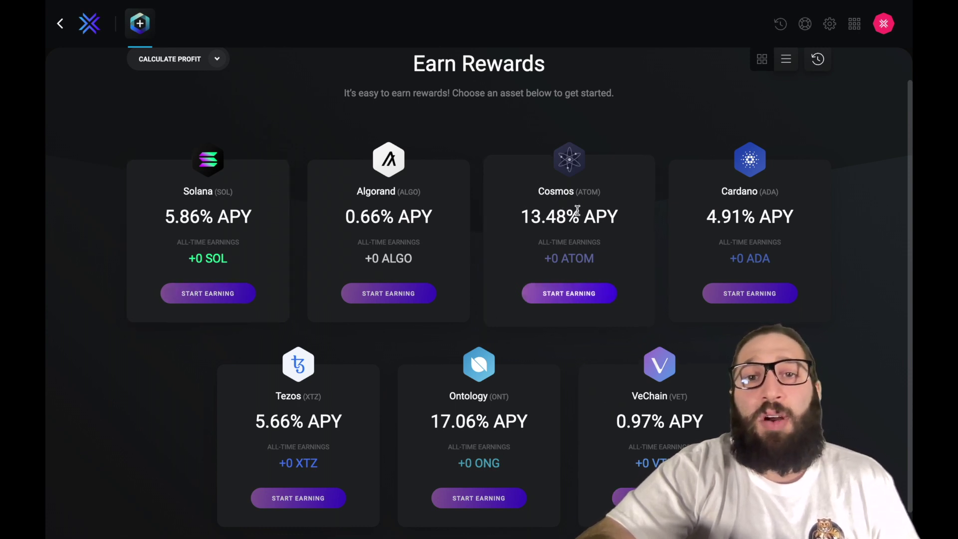
left_click(575, 297)
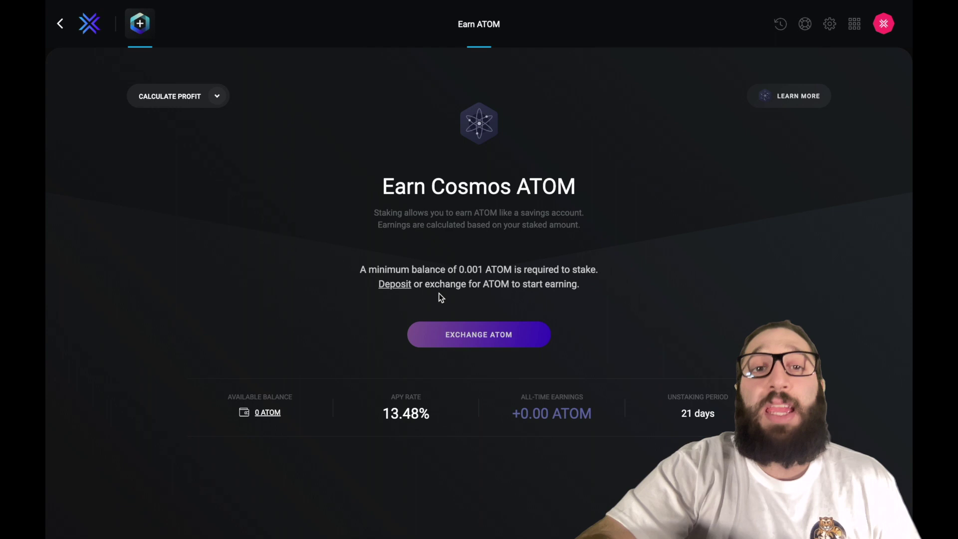
Exchange all 0.09818455 ETH for about 9.45 ATOM, then open the Compound app.
left_click(490, 333)
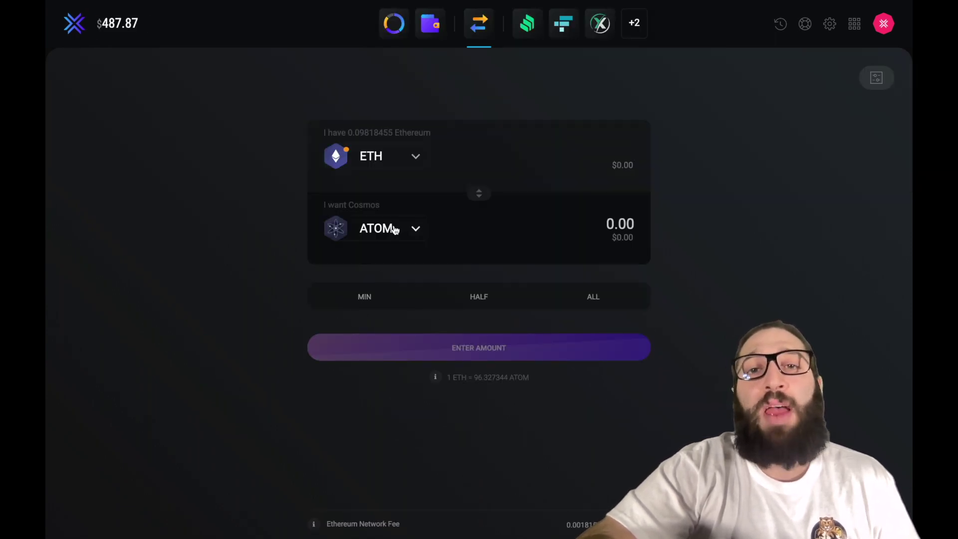
left_click(601, 301)
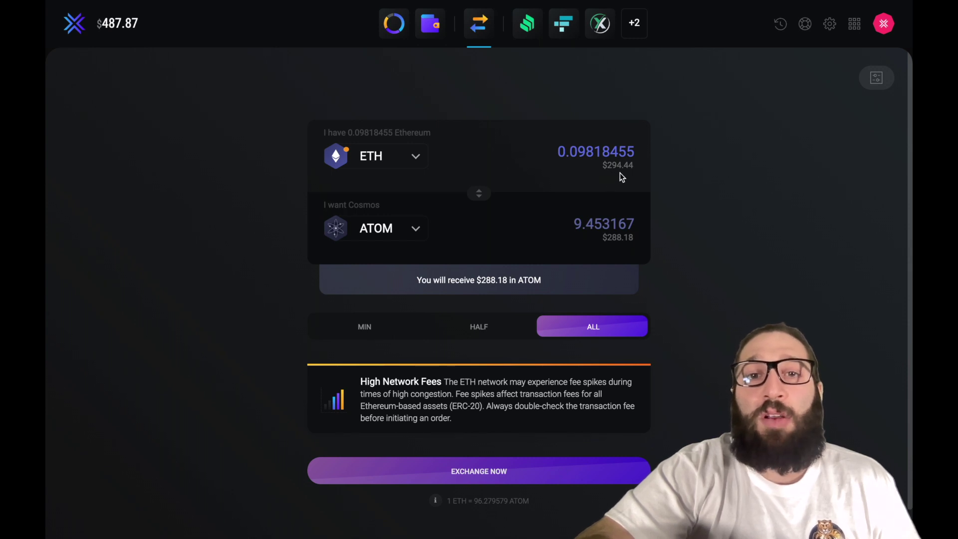
left_click(512, 466)
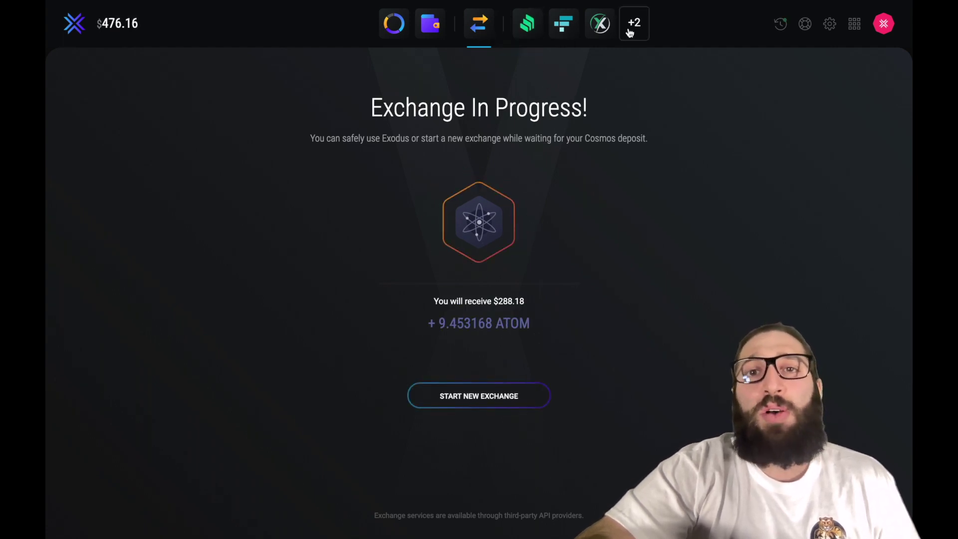
left_click(532, 26)
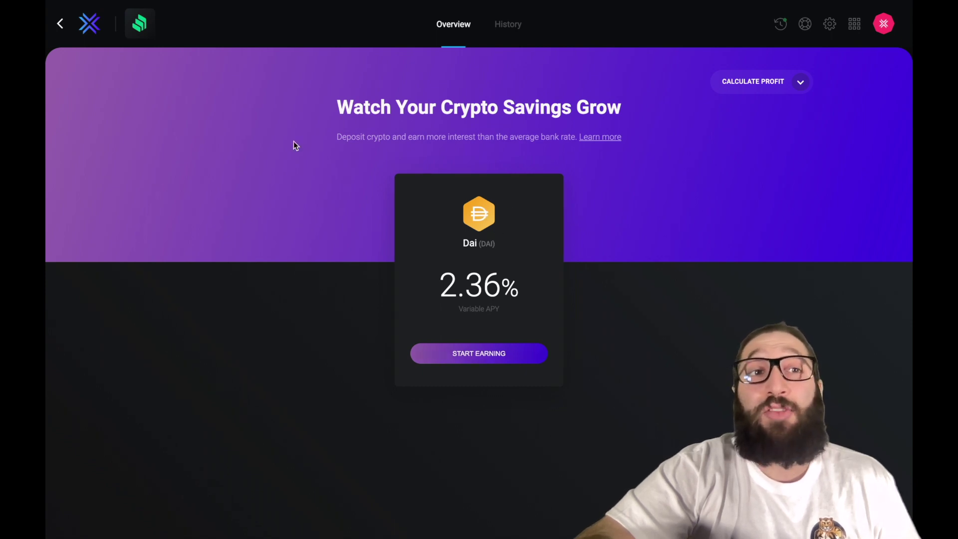
Switch to the FTX exchange app and set it to swap USDT for ETH.
left_click(62, 26)
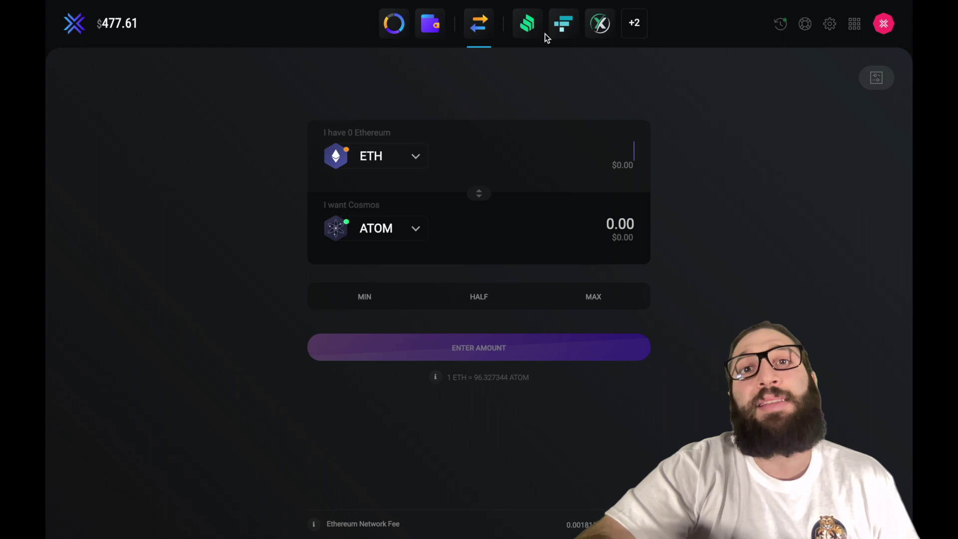
left_click(563, 28)
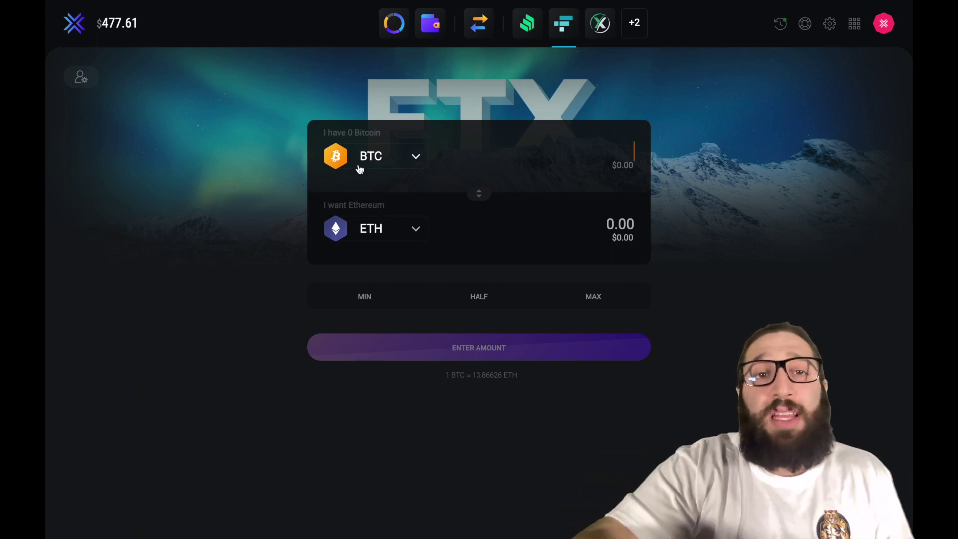
left_click(402, 160)
scroll(407, 255, "down", 3)
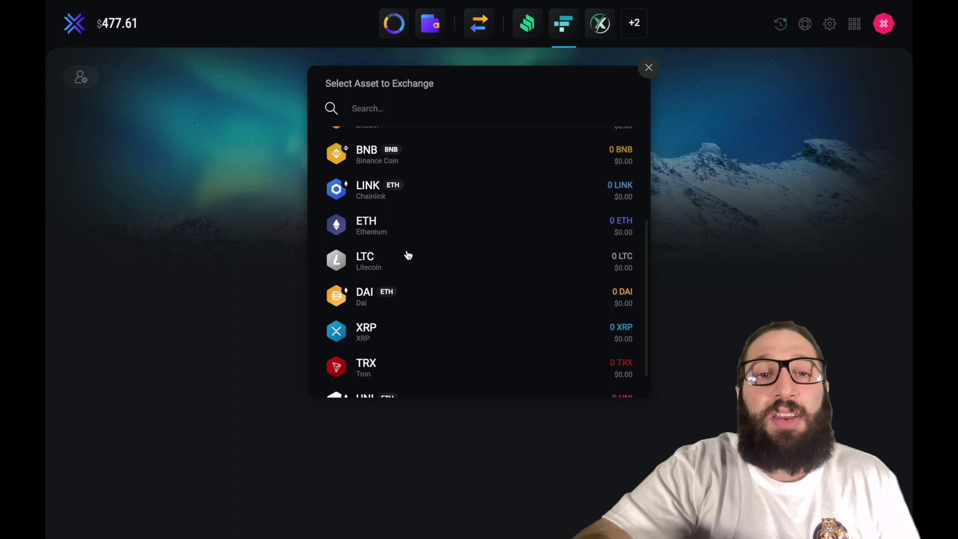
scroll(408, 255, "down", 1)
scroll(407, 289, "up", 4)
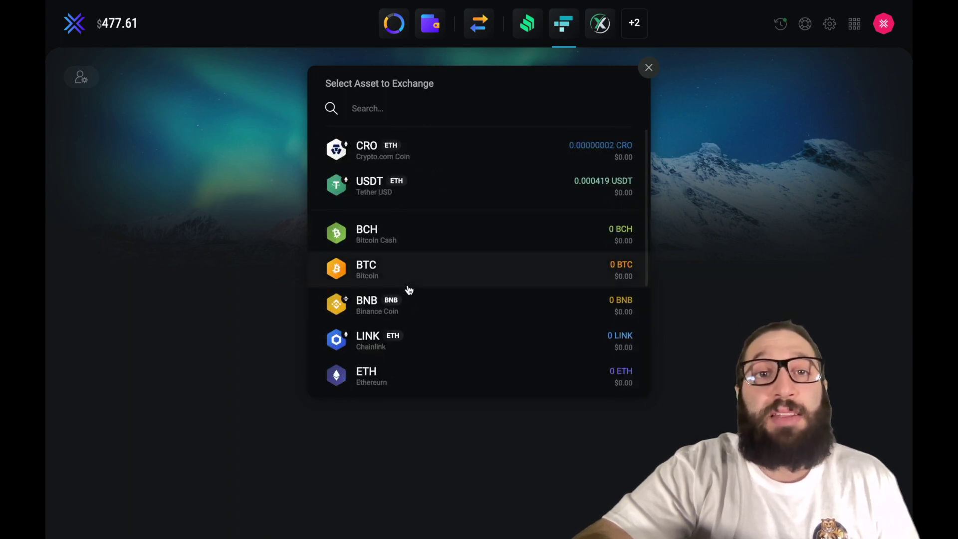
left_click(455, 191)
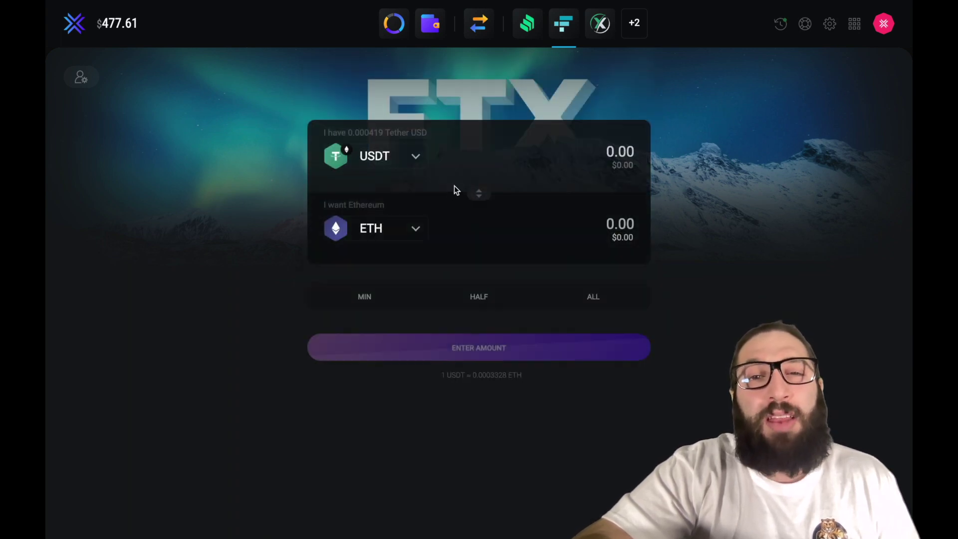
left_click(383, 224)
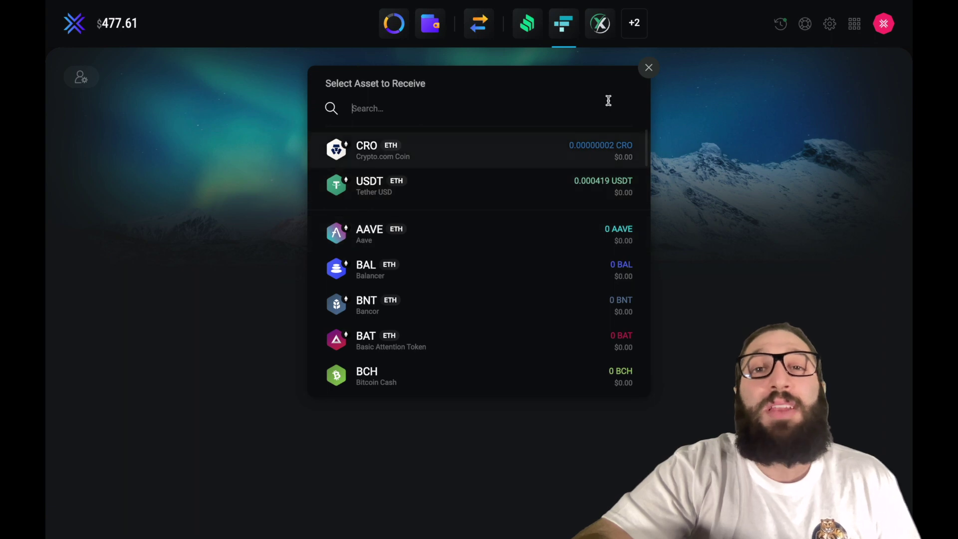
left_click(648, 67)
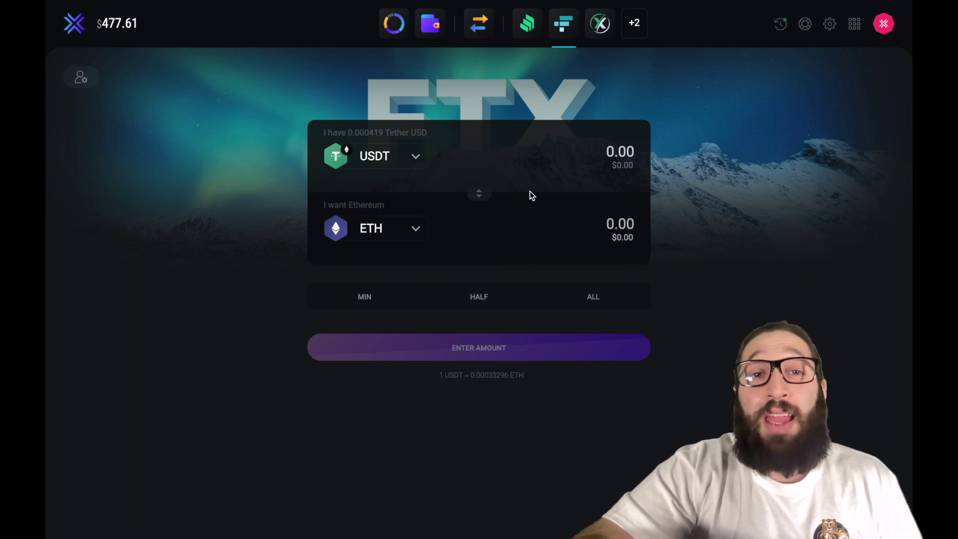
In SportX, open upcoming UFC matches and pick the US fighter for a bet.
left_click(601, 23)
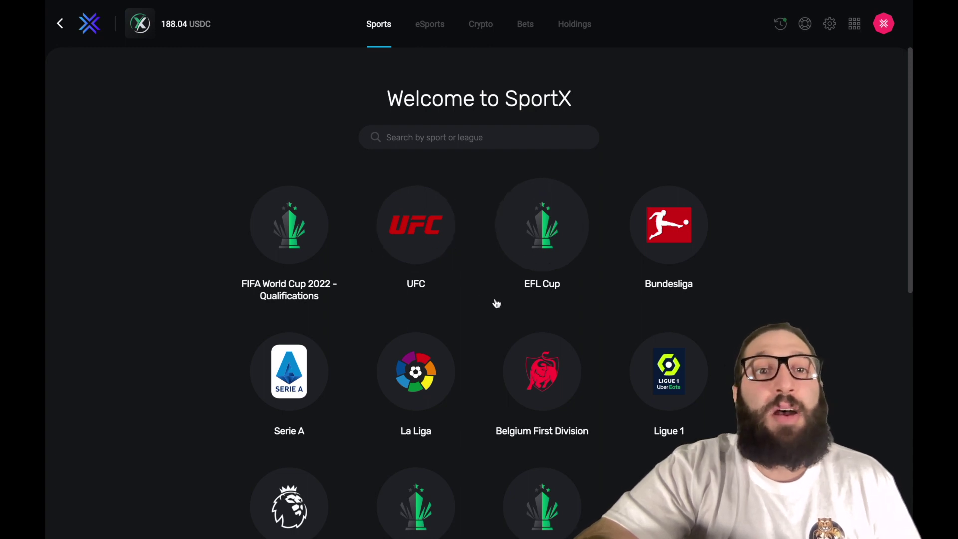
left_click(426, 262)
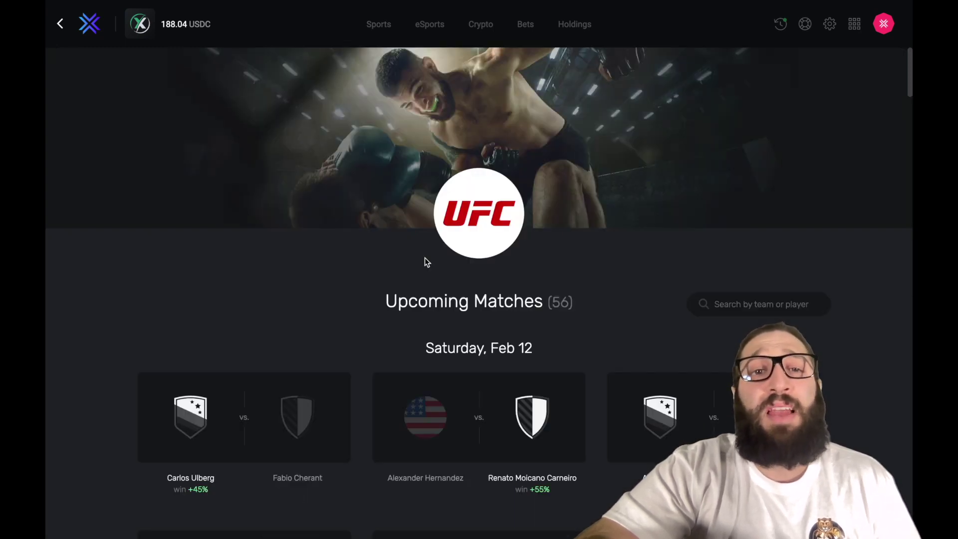
scroll(425, 262, "down", 2)
scroll(424, 258, "down", 4)
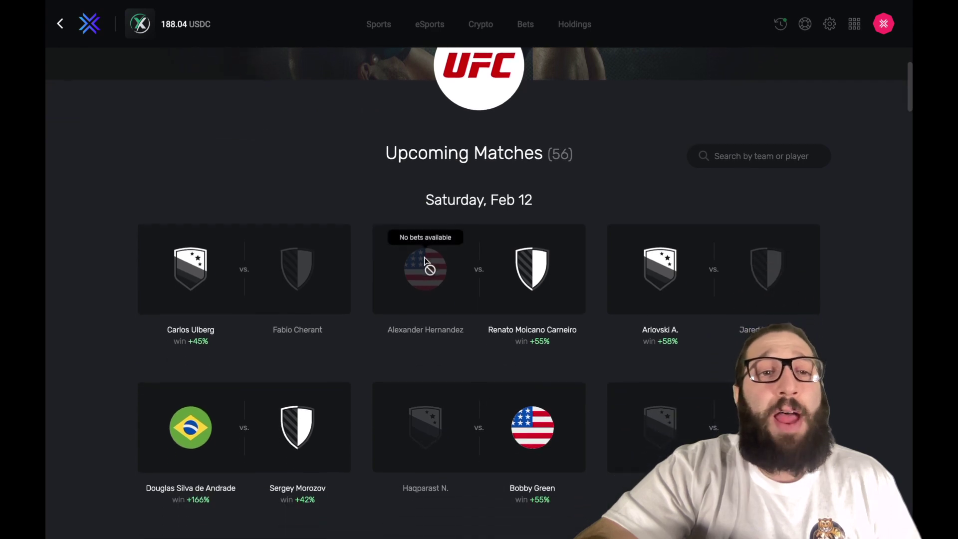
scroll(425, 259, "down", 4)
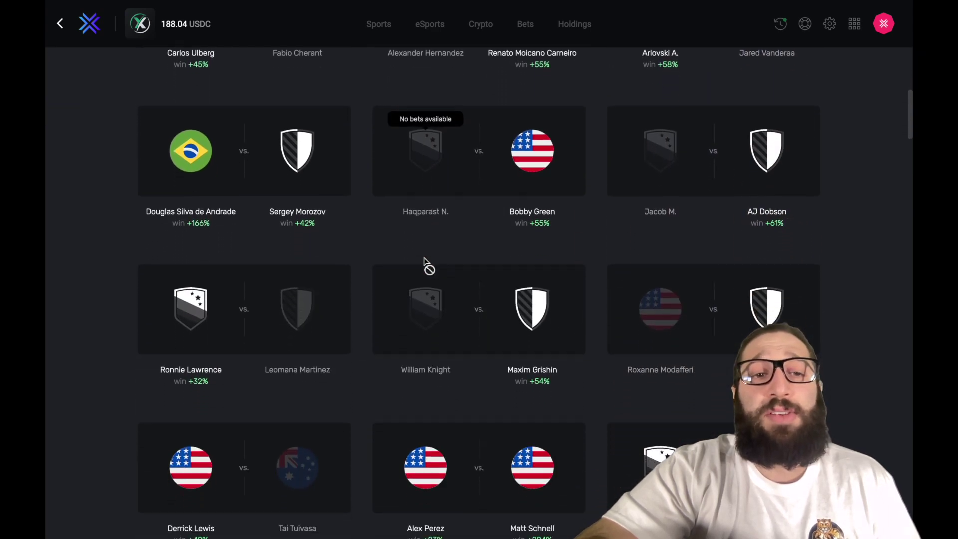
left_click(195, 363)
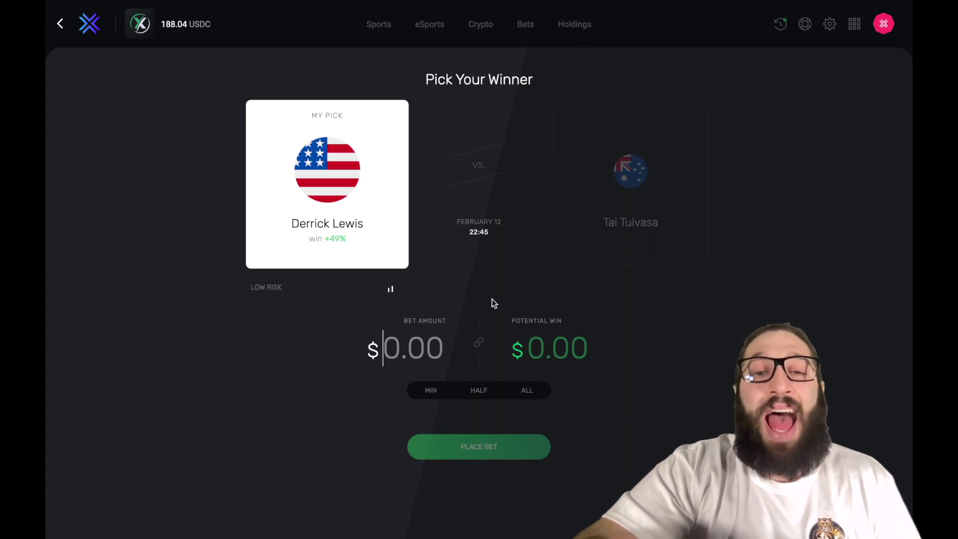
Try betting the full 188.04 USDC balance on the pick, then return to the Sports list after it fails.
left_click(537, 392)
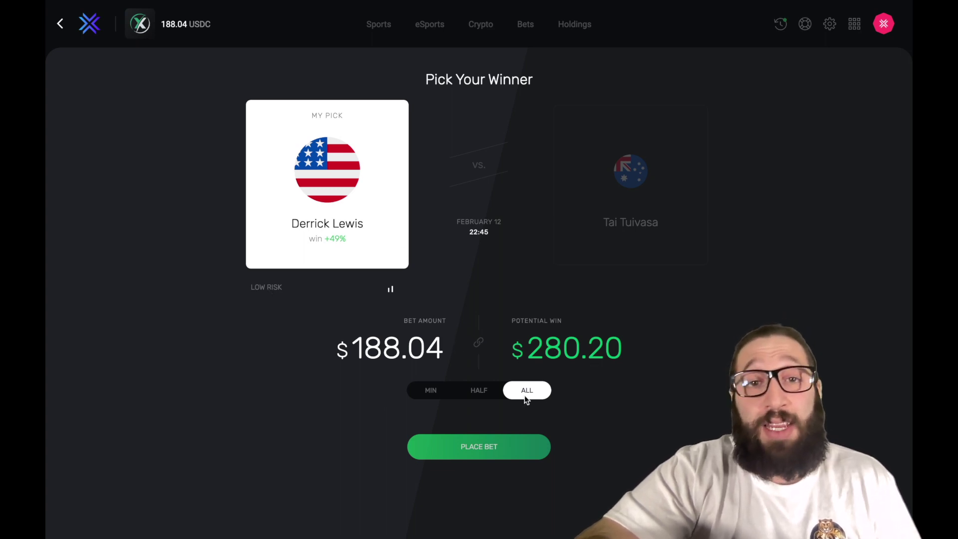
left_click(505, 447)
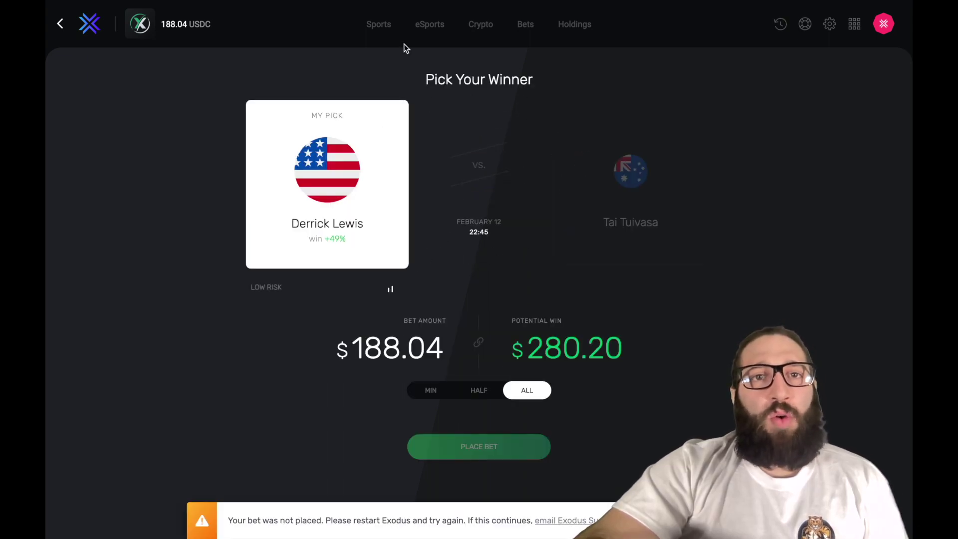
left_click(384, 29)
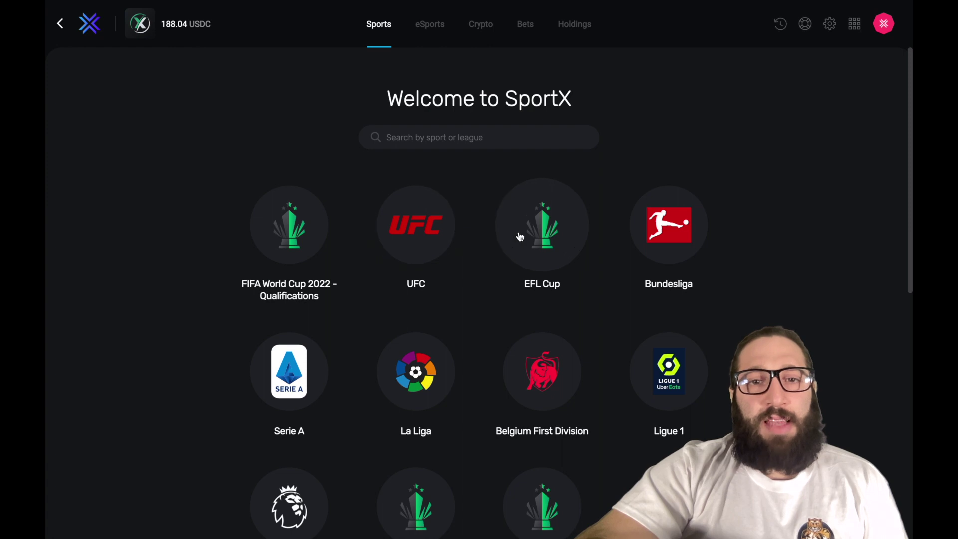
Open the FIFA World Cup 2022 Qualifications matches and pick Russia to beat Poland.
left_click(310, 240)
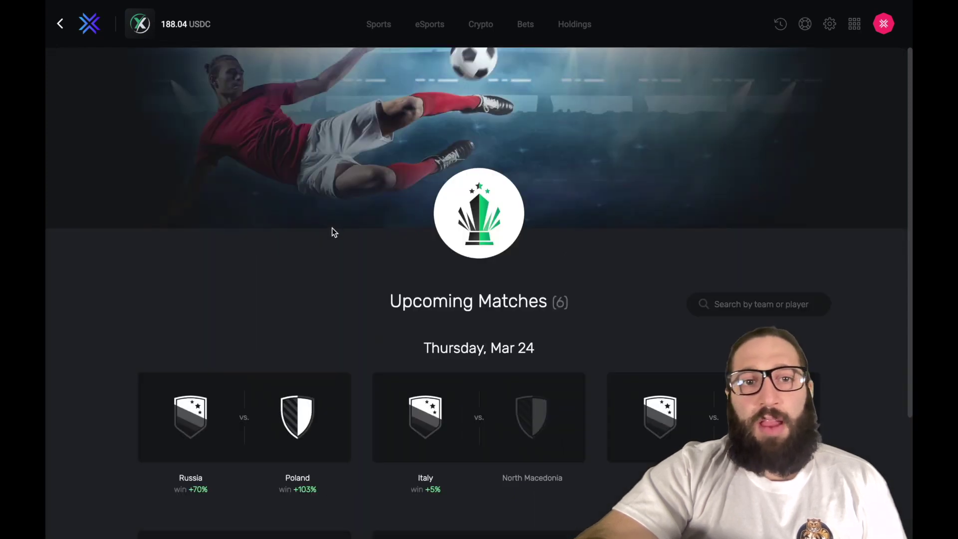
scroll(338, 229, "down", 2)
scroll(338, 229, "down", 3)
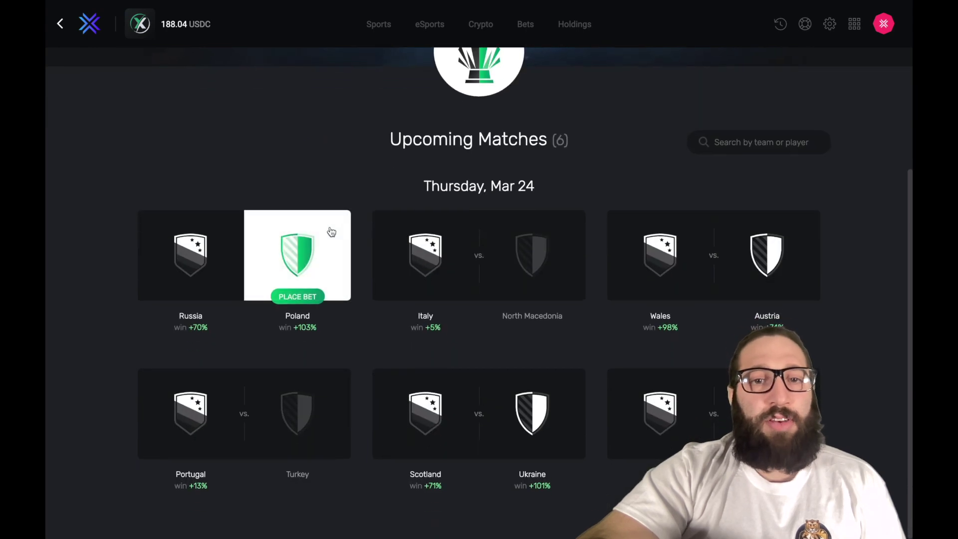
left_click(216, 246)
Stake the whole 188.04 USDC on Russia, then go back after the bet fails.
left_click(527, 390)
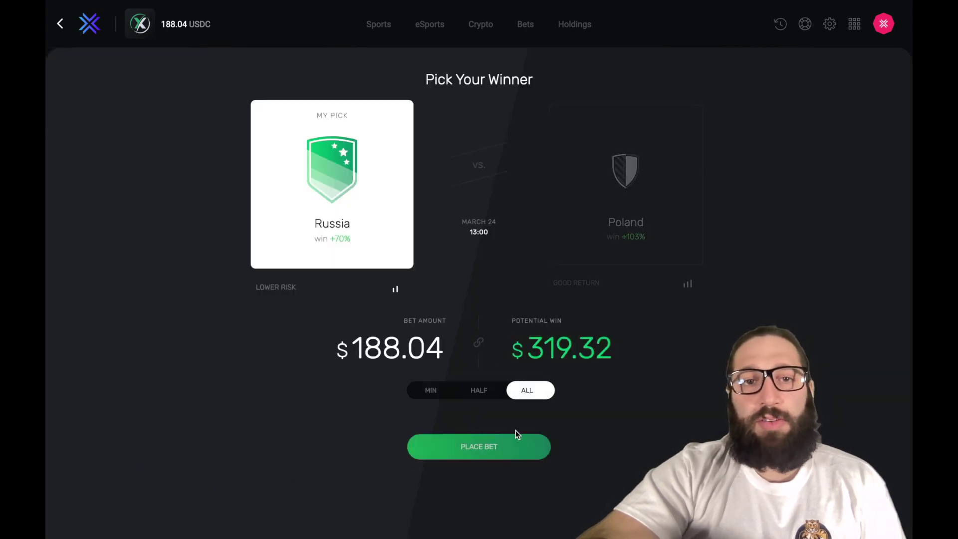
left_click(476, 454)
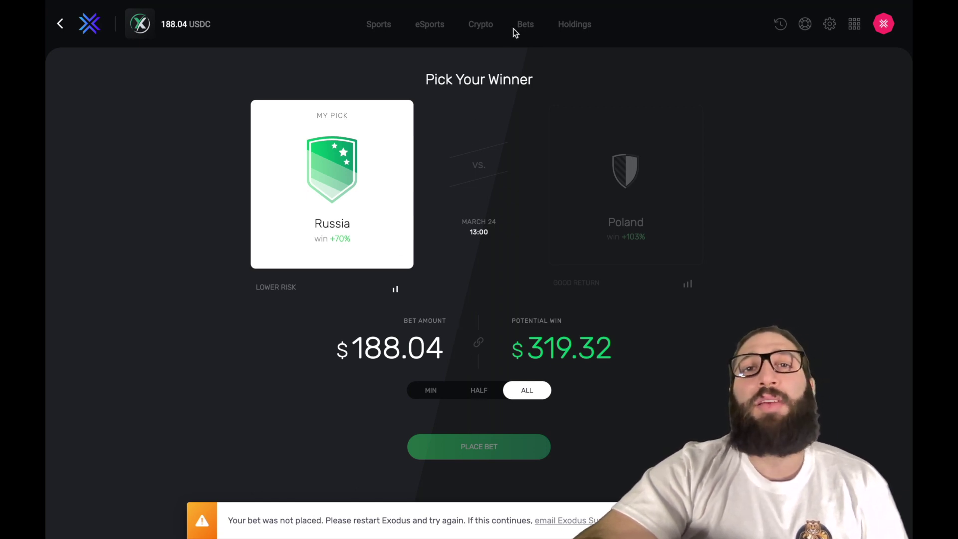
left_click(61, 24)
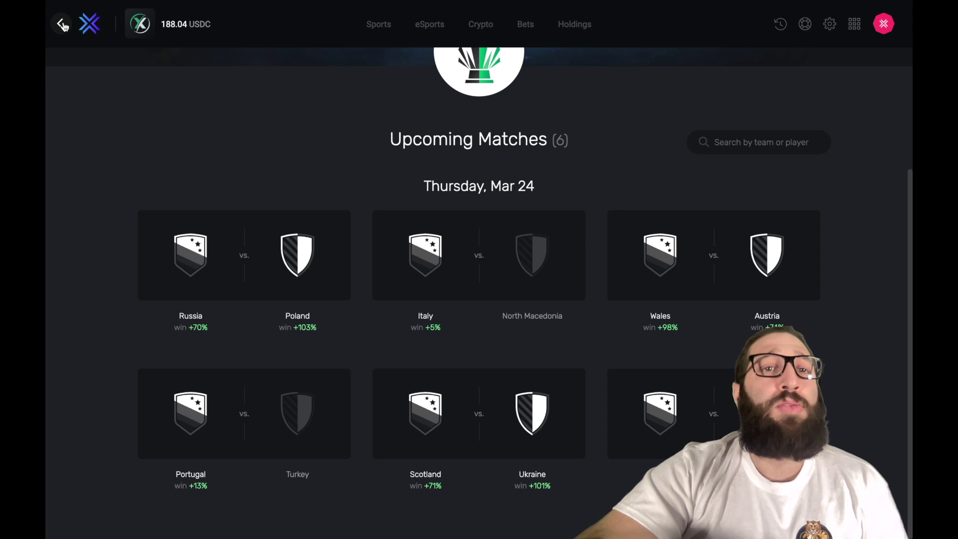
Return to the portfolio and open the Rewards staking app from the Exodus apps overview.
left_click(60, 24)
left_click(61, 24)
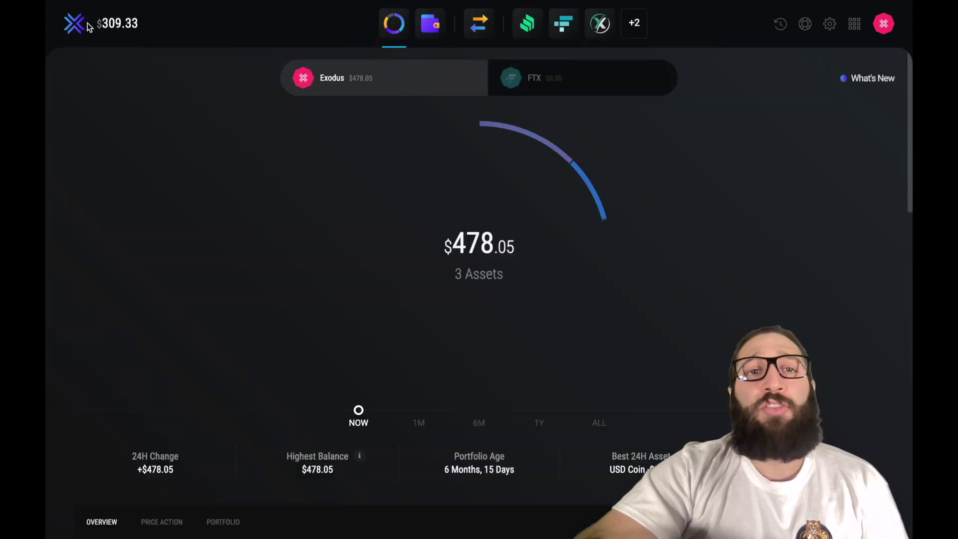
left_click(630, 33)
scroll(538, 260, "down", 3)
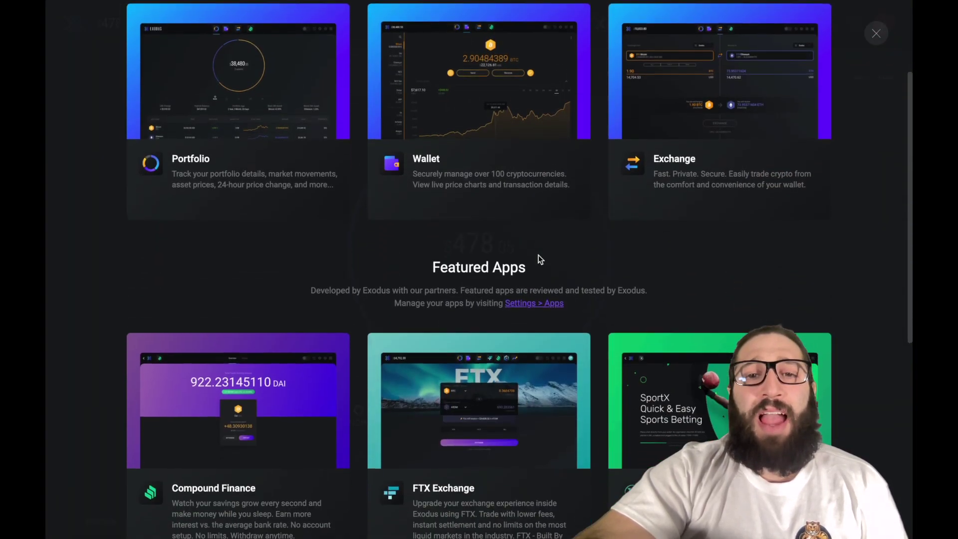
scroll(540, 259, "down", 7)
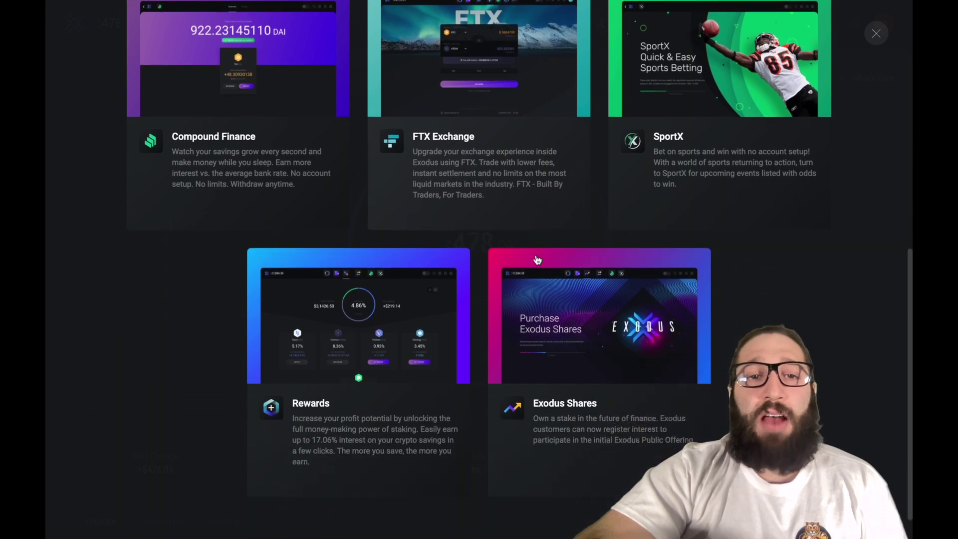
left_click(413, 274)
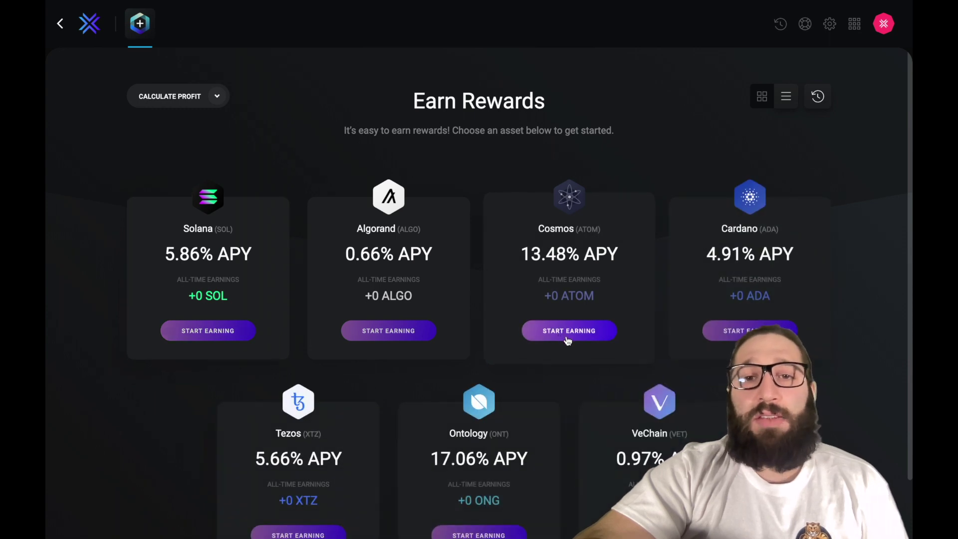
Start earning on Cosmos with a staking amount of 9.3 ATOM.
left_click(568, 339)
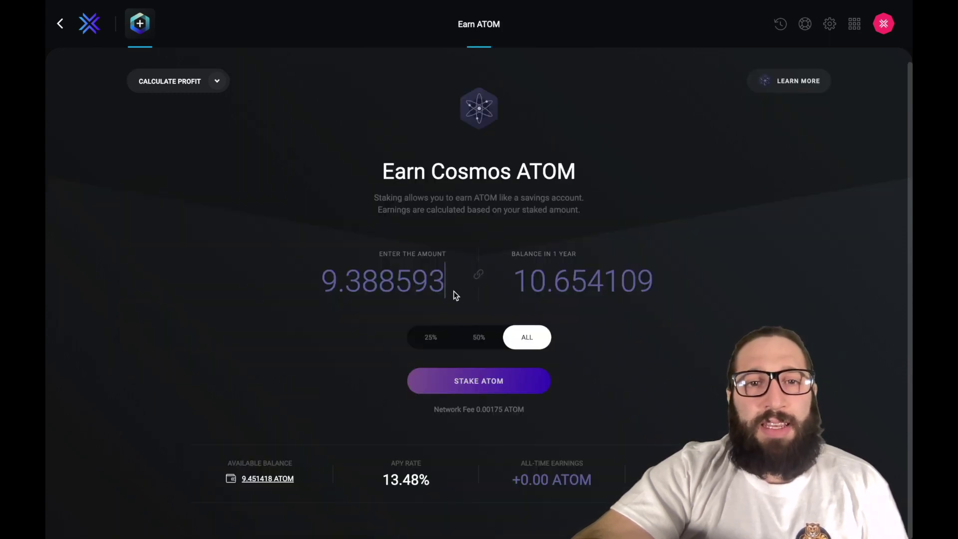
key("BackSpace")
key("BackSpace")
key("BackSpace")
key("BackSpace")
key("BackSpace")
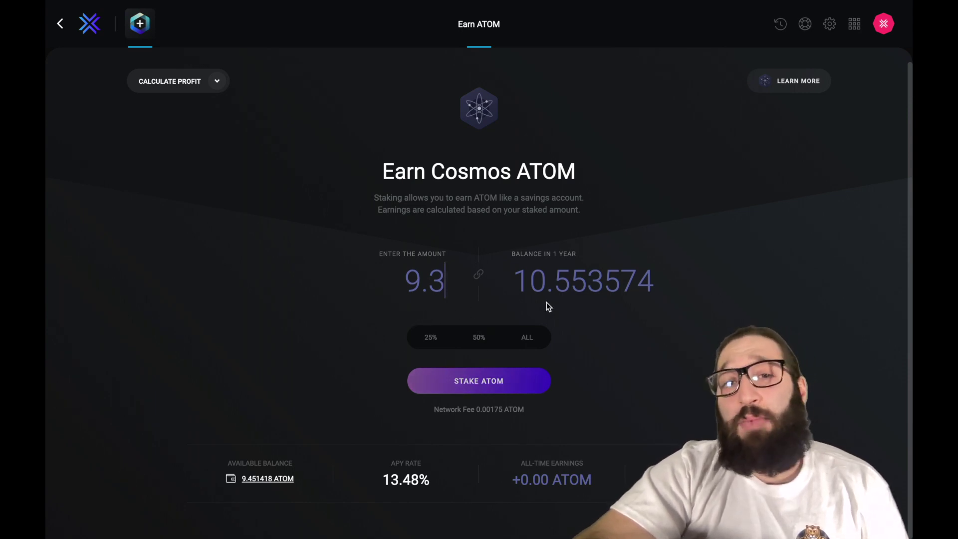
left_click(491, 383)
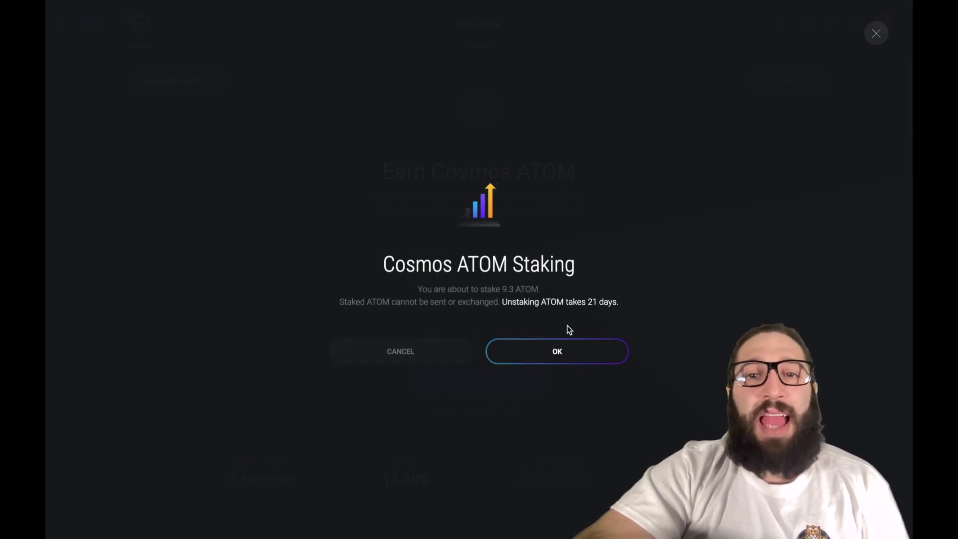
Confirm the 9.3 ATOM stake, then calculate profit for 100,000 ATOM over 24 months (+26,958.663 ATOM).
left_click(562, 359)
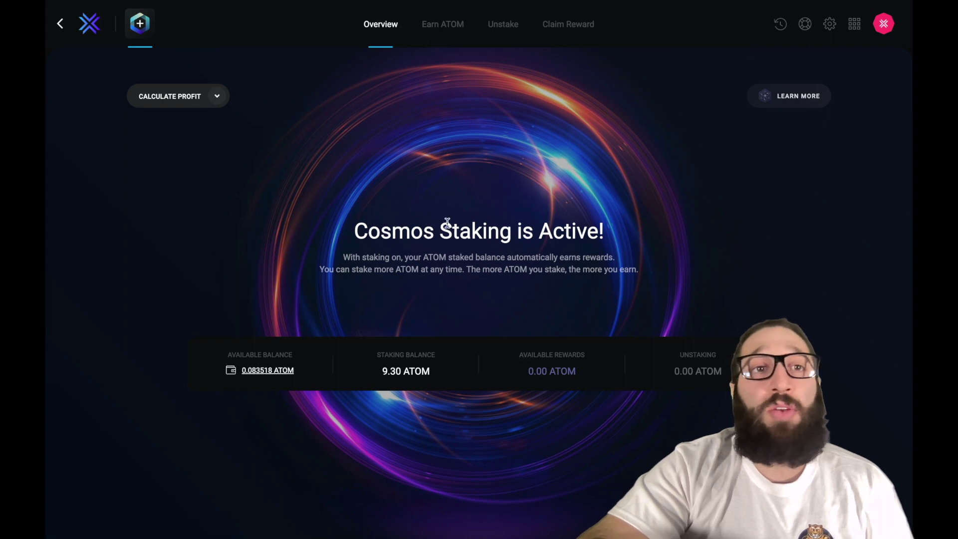
left_click(181, 96)
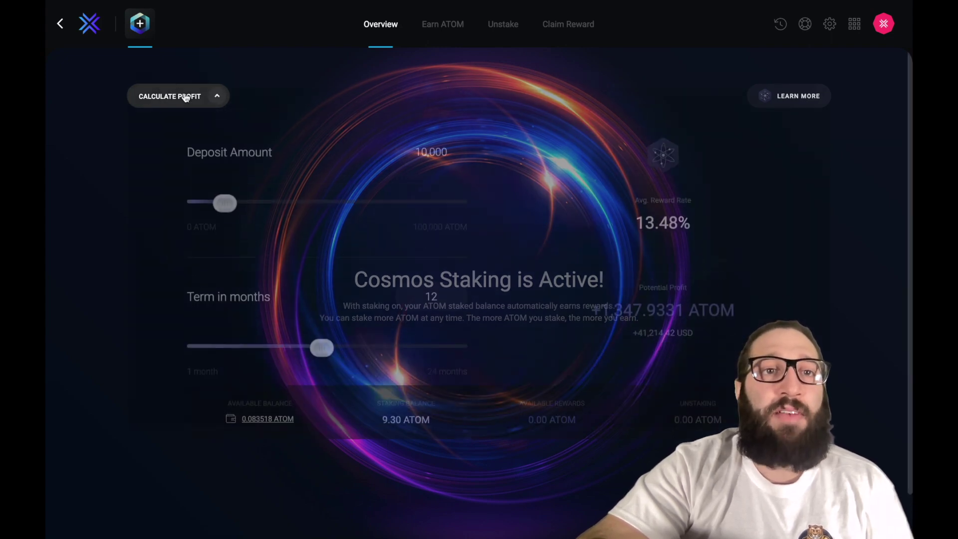
left_click_drag(234, 251, 471, 318)
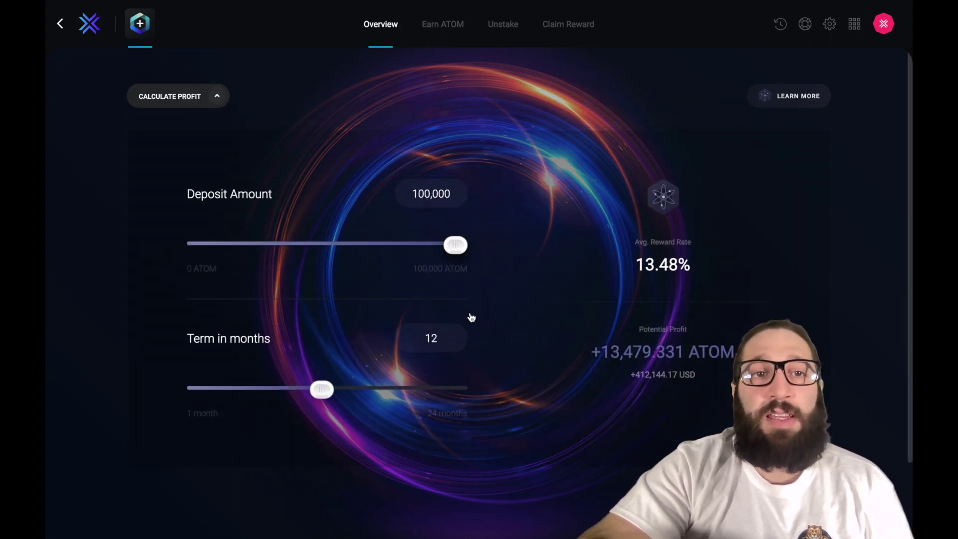
left_click_drag(322, 390, 492, 413)
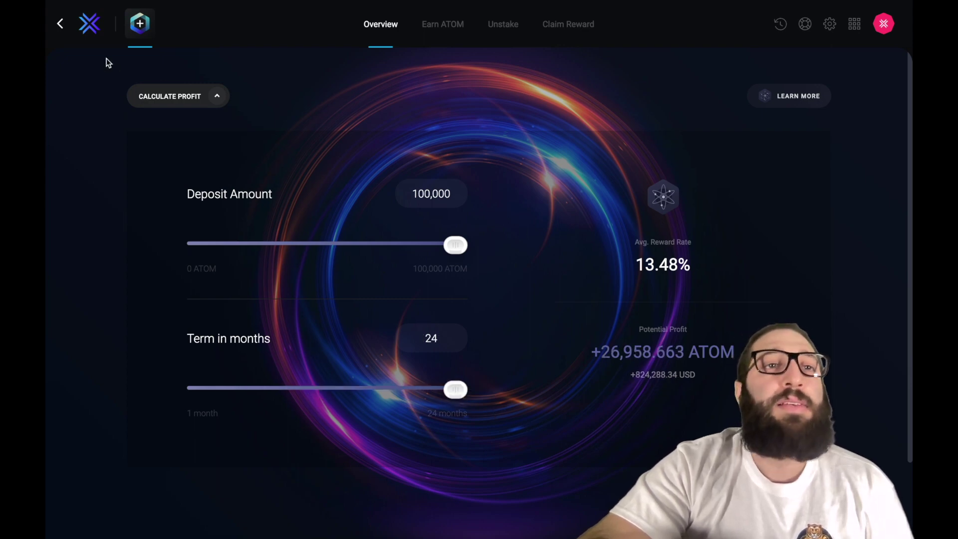
mouse_move(148, 3)
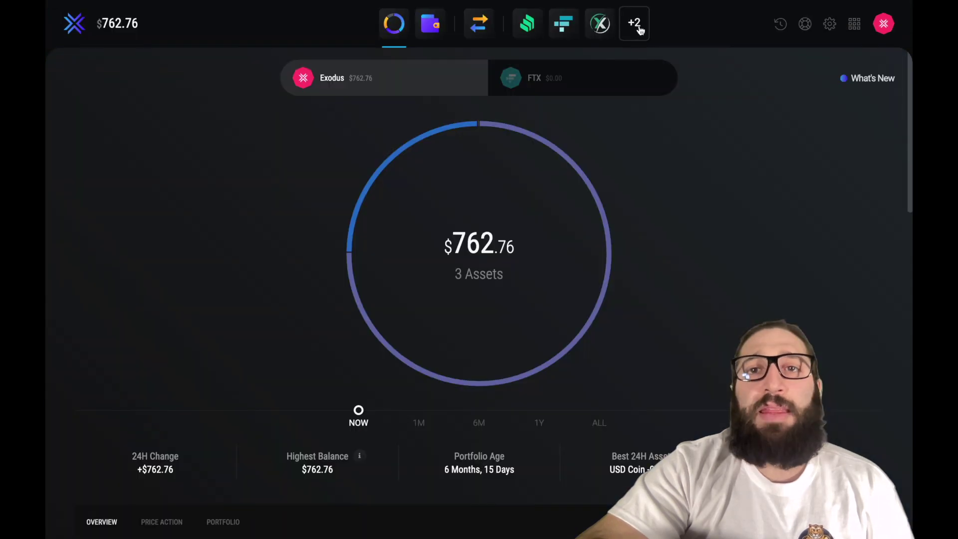
Go back to the portfolio's apps list and open the Exodus Shares app.
left_click(634, 24)
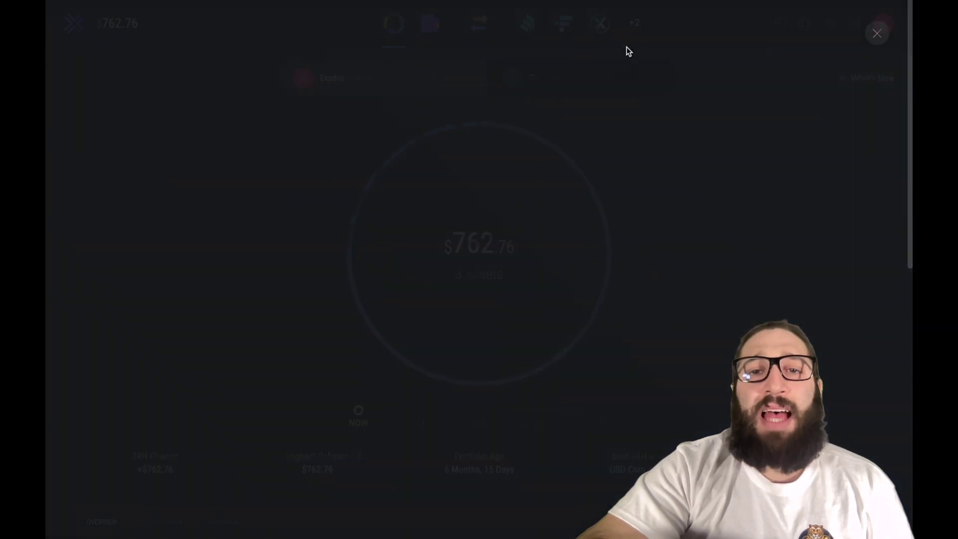
scroll(626, 109, "down", 10)
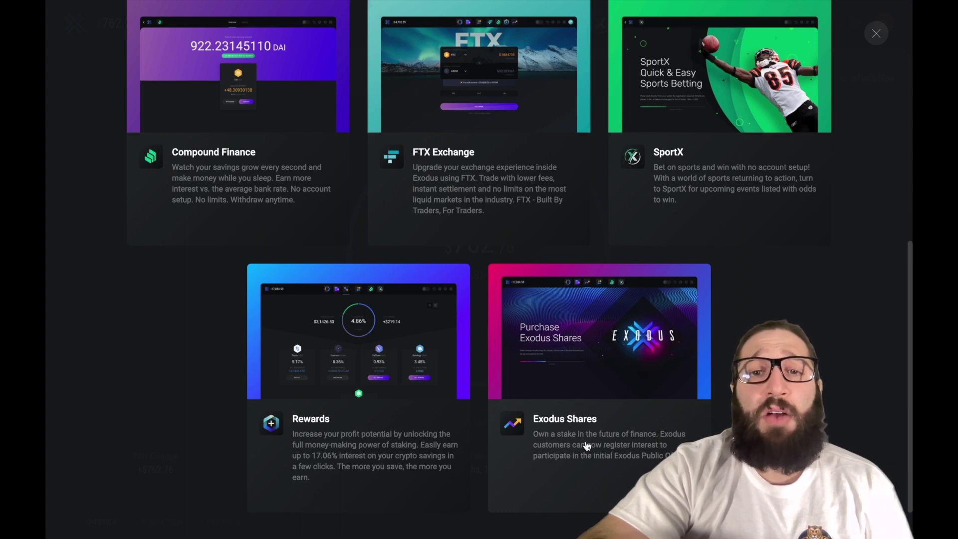
key("Escape")
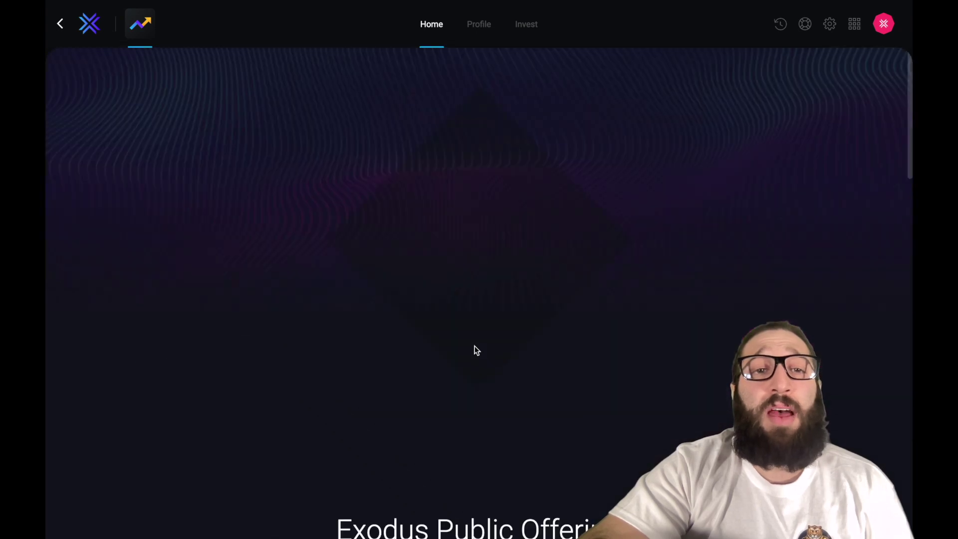
Scroll through the EXIT investor registration and public offering Home page.
scroll(475, 346, "down", 1)
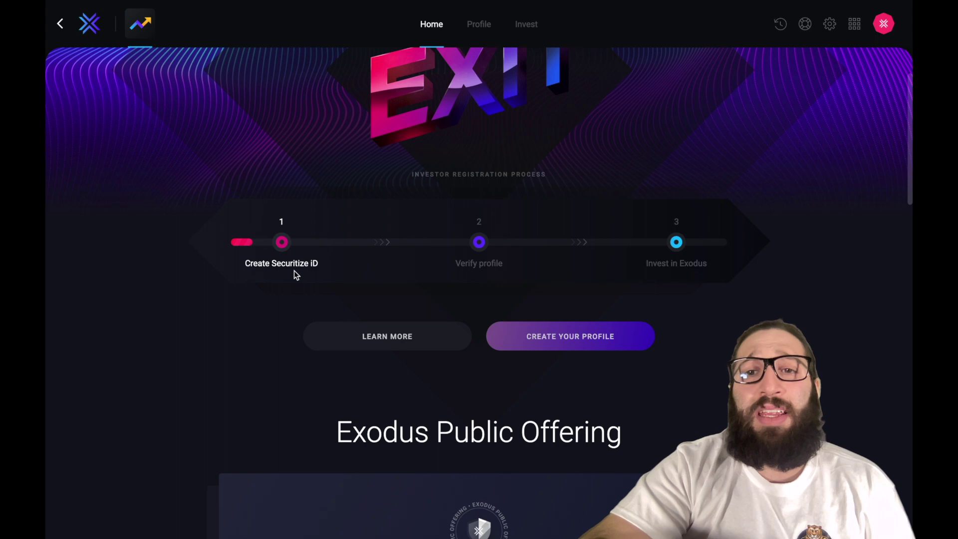
scroll(294, 272, "up", 4)
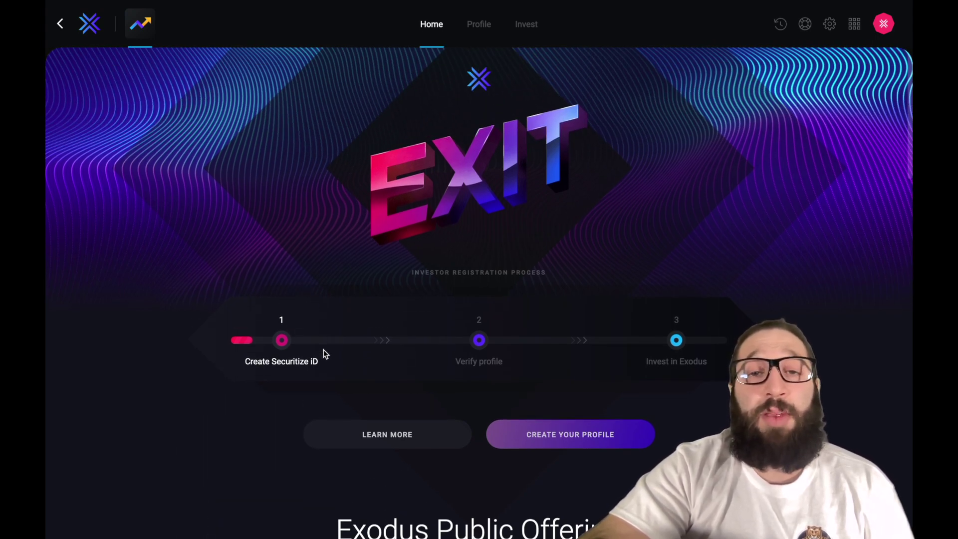
scroll(373, 393, "down", 10)
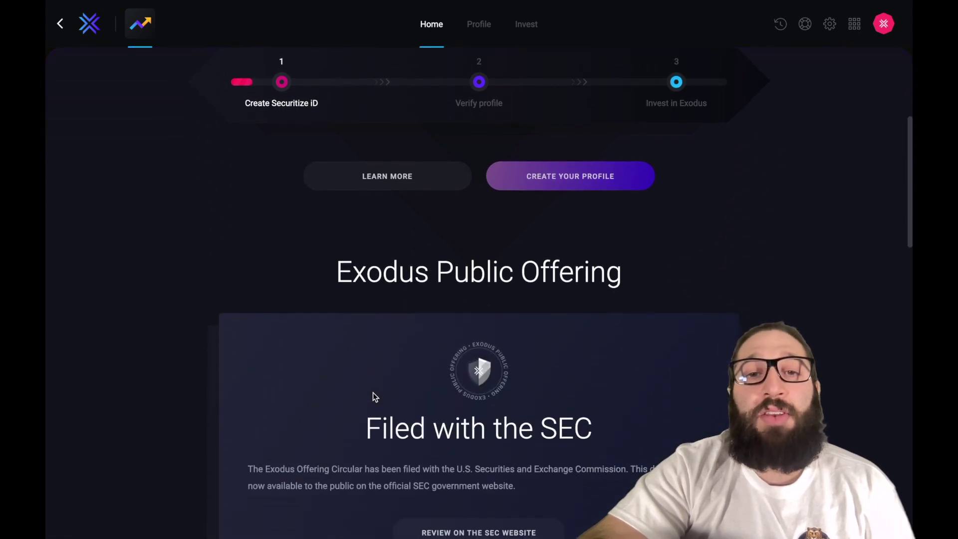
scroll(522, 283, "down", 14)
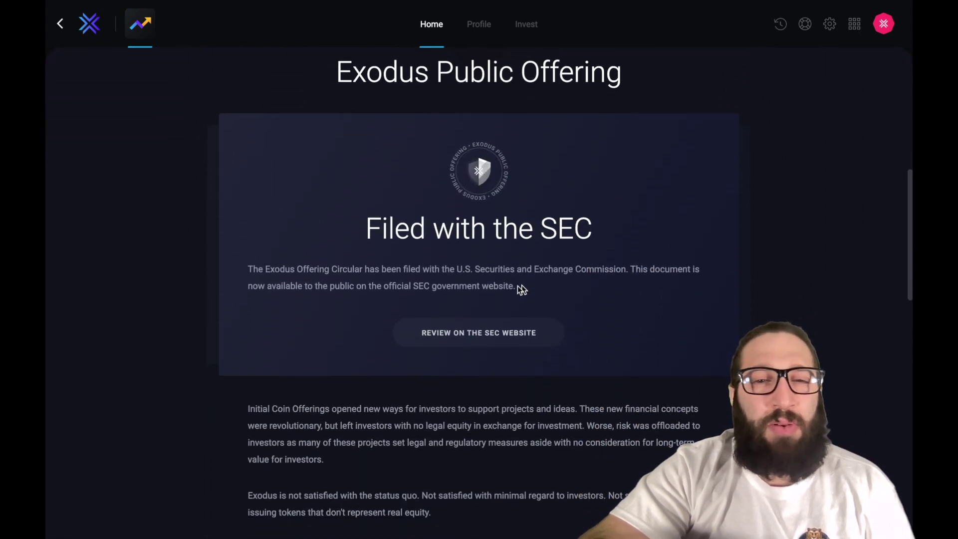
scroll(478, 304, "down", 20)
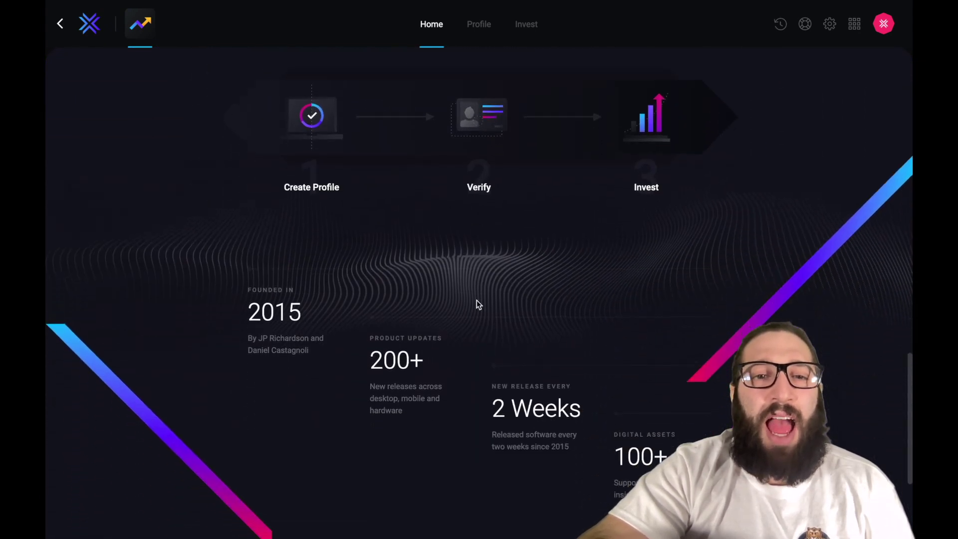
scroll(477, 301, "up", 20)
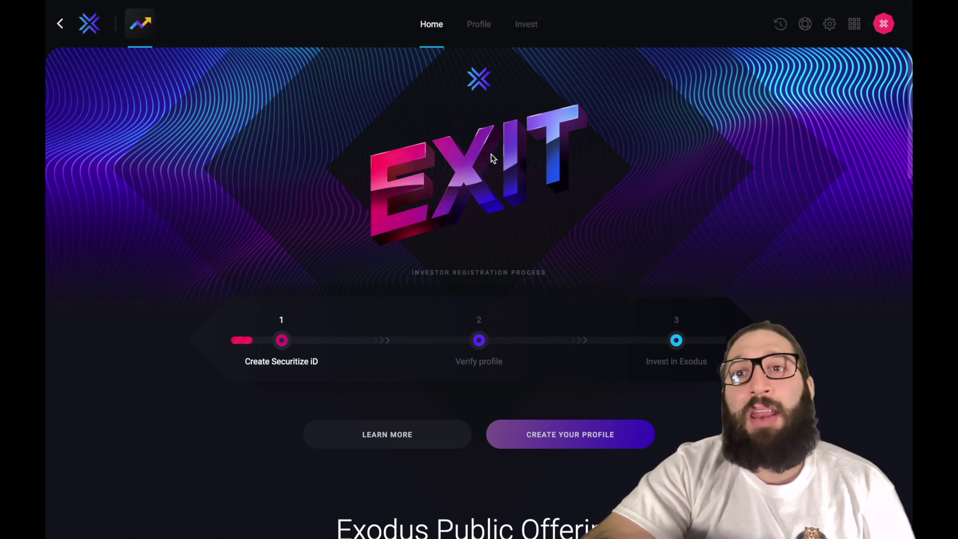
Return to the portfolio and browse the Exodus Apps overview, including Compound Finance, FTX Exchange and SportX.
left_click(60, 23)
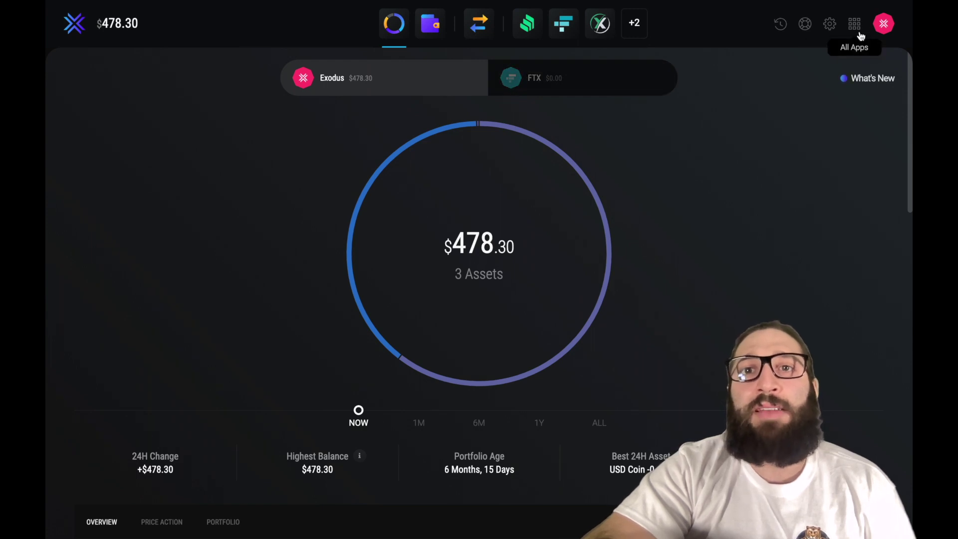
left_click(636, 24)
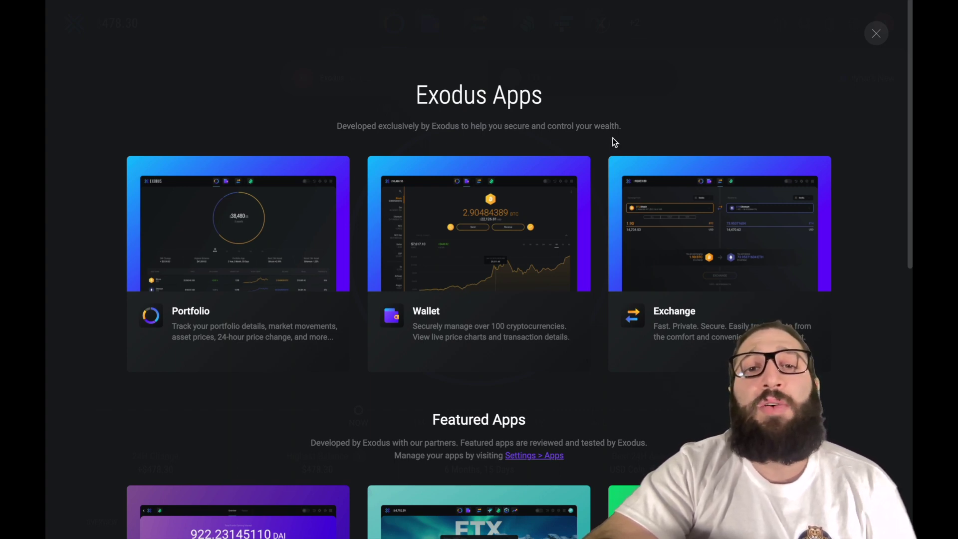
scroll(612, 138, "down", 2)
scroll(614, 143, "down", 5)
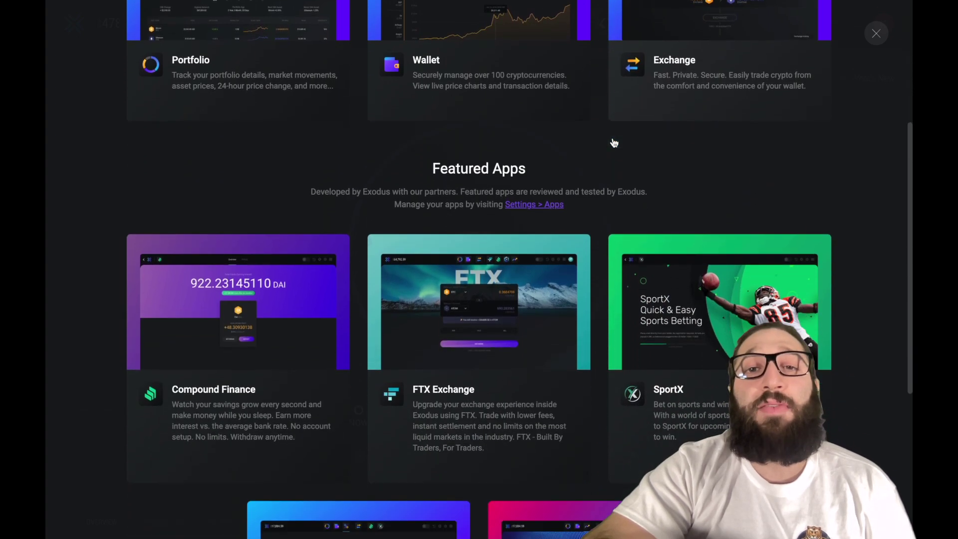
scroll(613, 140, "down", 5)
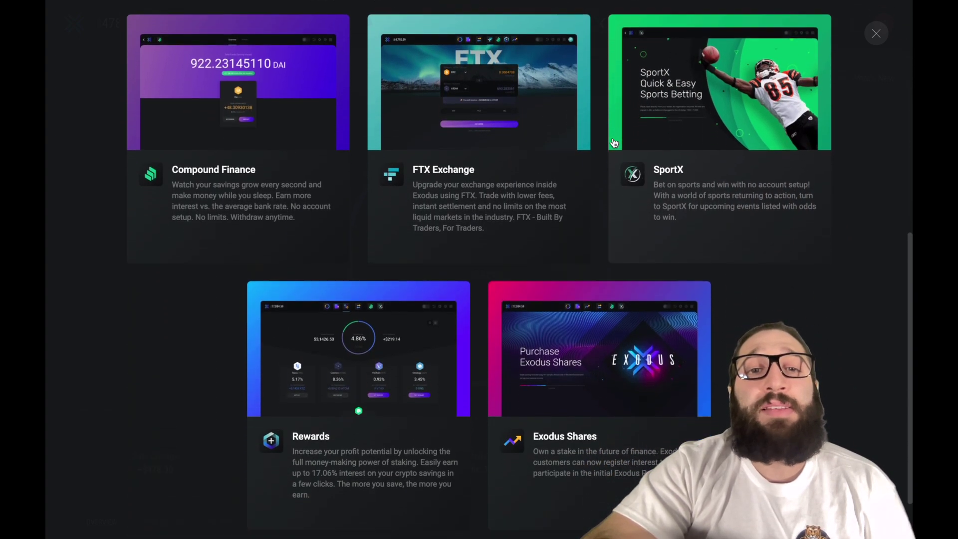
scroll(613, 143, "up", 10)
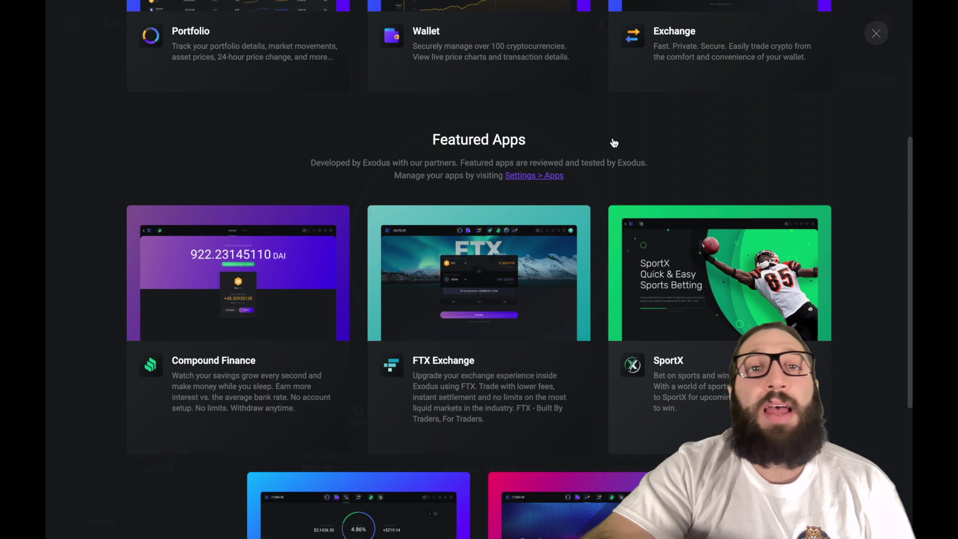